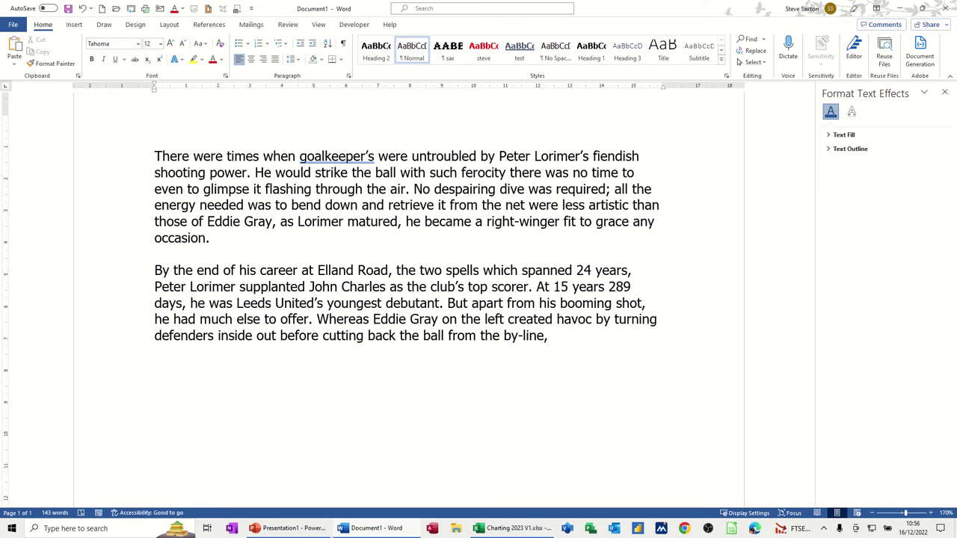
Step: Insert a Clustered Column chart on the empty line below the second paragraph
{"action": "left_click", "coordinate": [75, 25]}
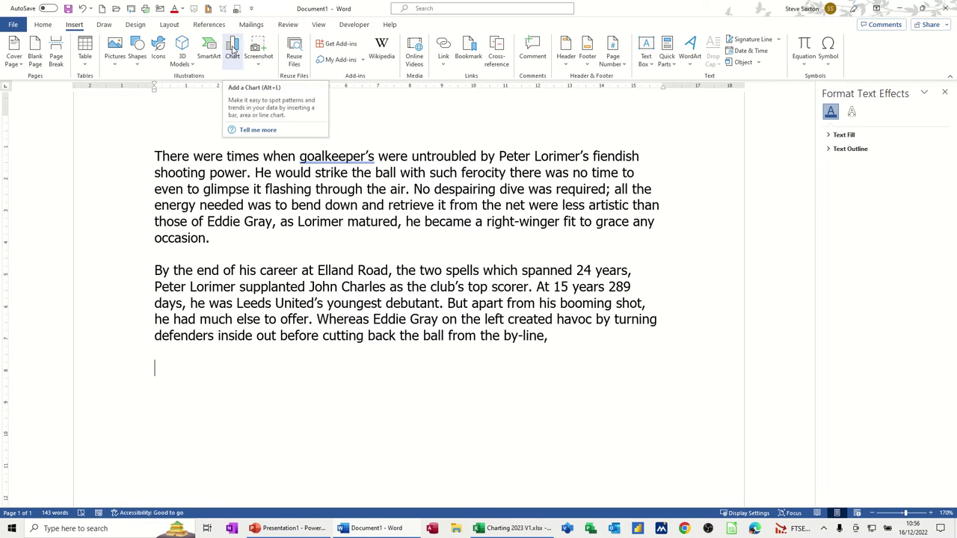
{"action": "left_click", "coordinate": [232, 51]}
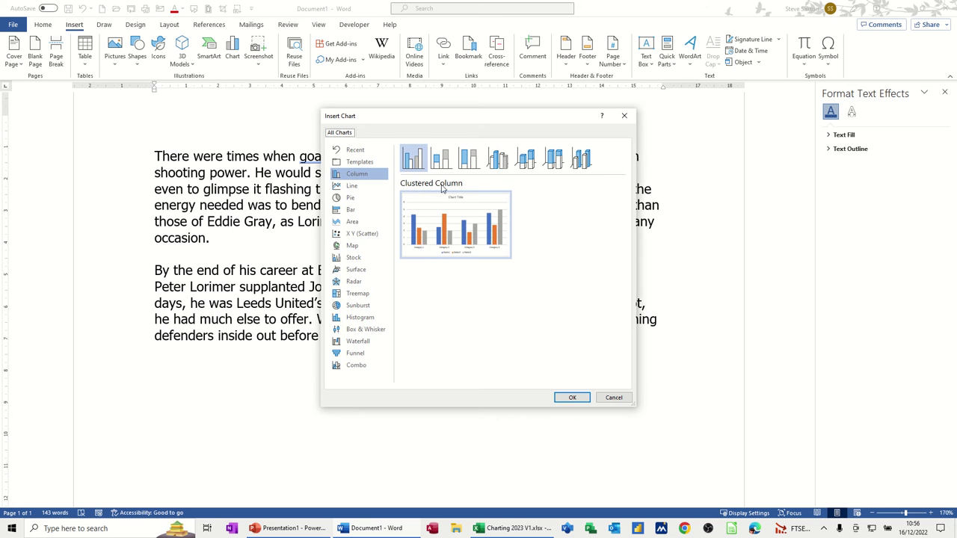
{"action": "double_click", "coordinate": [417, 161]}
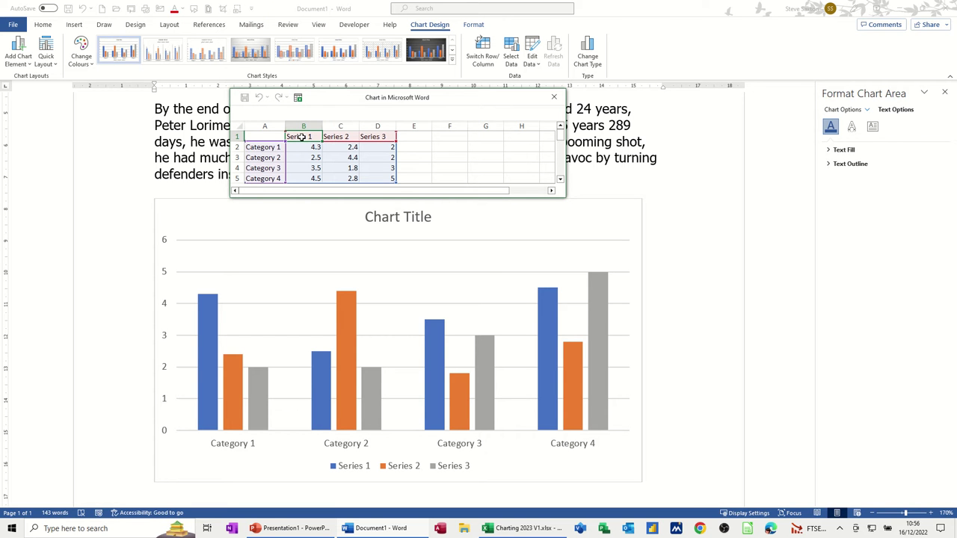
Step: Enlarge the chart's data window and extend the chart's source range to cover A1:D7
{"action": "left_click_drag", "start_coordinate": [566, 199], "coordinate": [591, 263]}
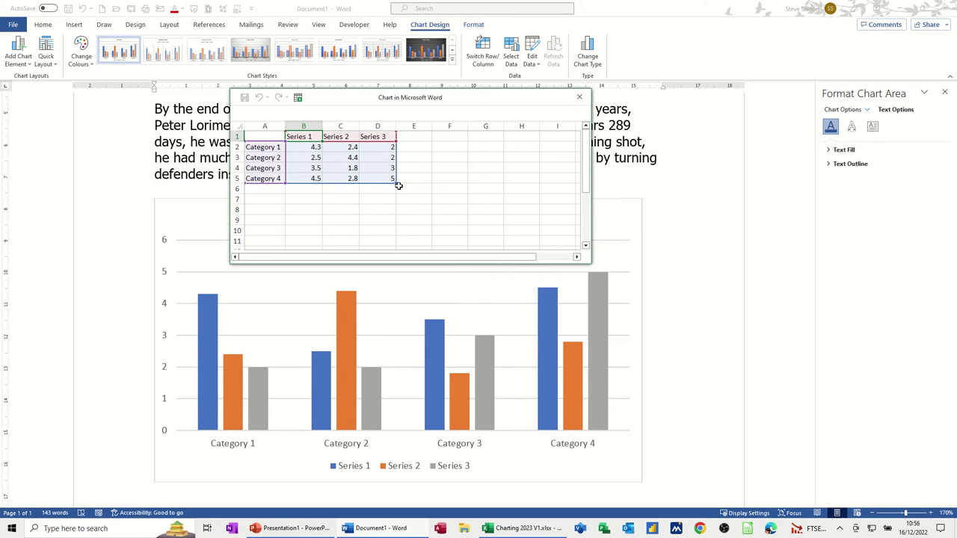
{"action": "mouse_move", "coordinate": [397, 182]}
{"action": "left_mouse_down"}
{"action": "mouse_move", "coordinate": [332, 134]}
{"action": "mouse_move", "coordinate": [369, 192]}
{"action": "mouse_move", "coordinate": [396, 183]}
{"action": "left_mouse_up"}
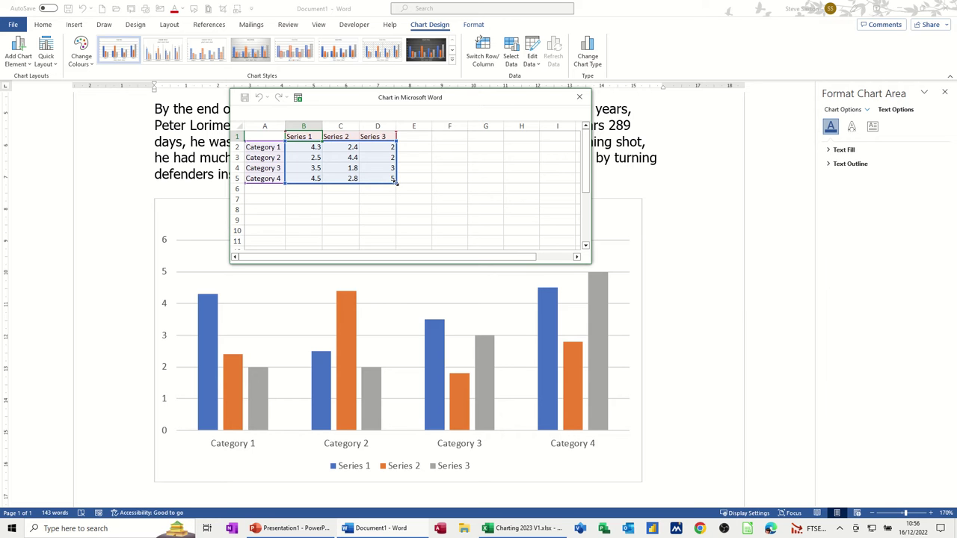
{"action": "left_click_drag", "start_coordinate": [380, 182], "coordinate": [322, 182]}
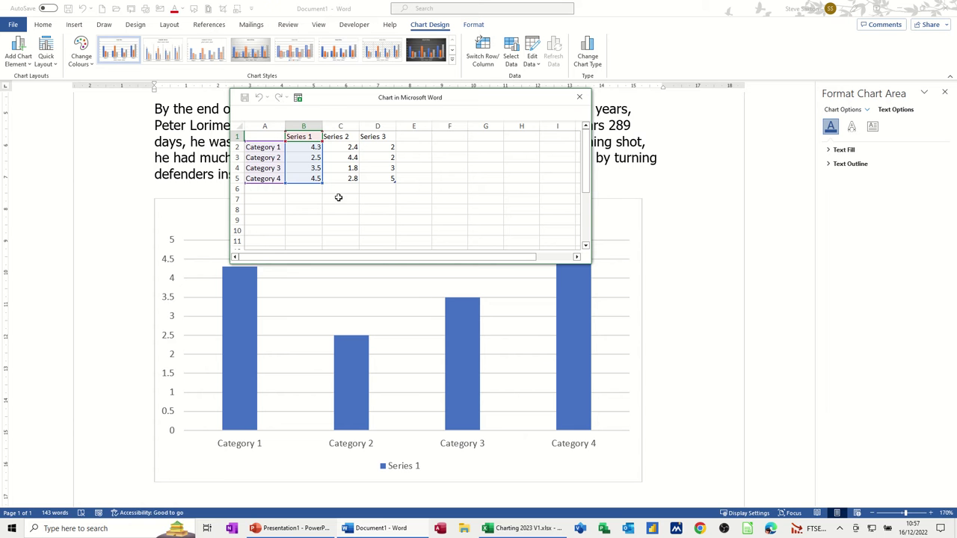
{"action": "left_click_drag", "start_coordinate": [322, 183], "coordinate": [397, 204]}
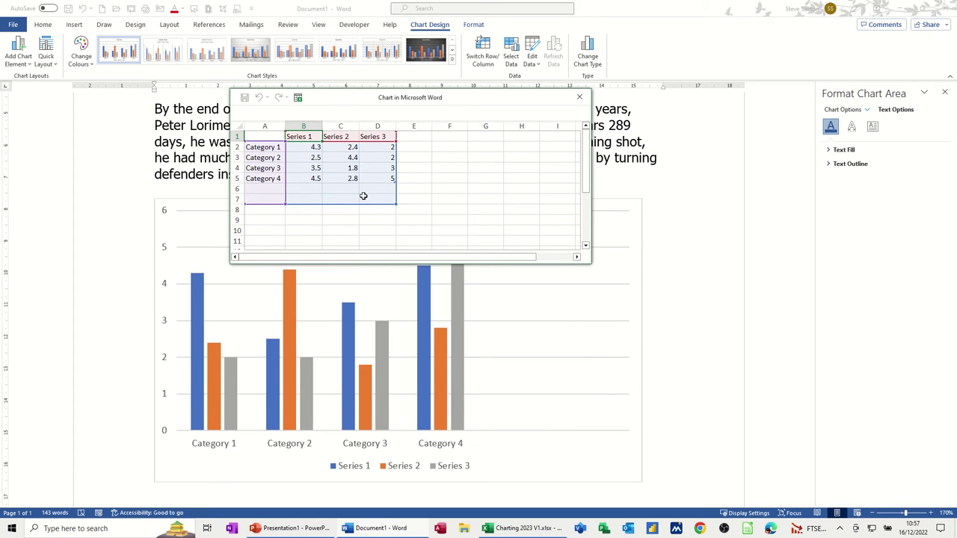
Step: Replace the four category labels in A2:A5 with the years 2018, 2019, 2020 and 2021
{"action": "left_click", "coordinate": [266, 147]}
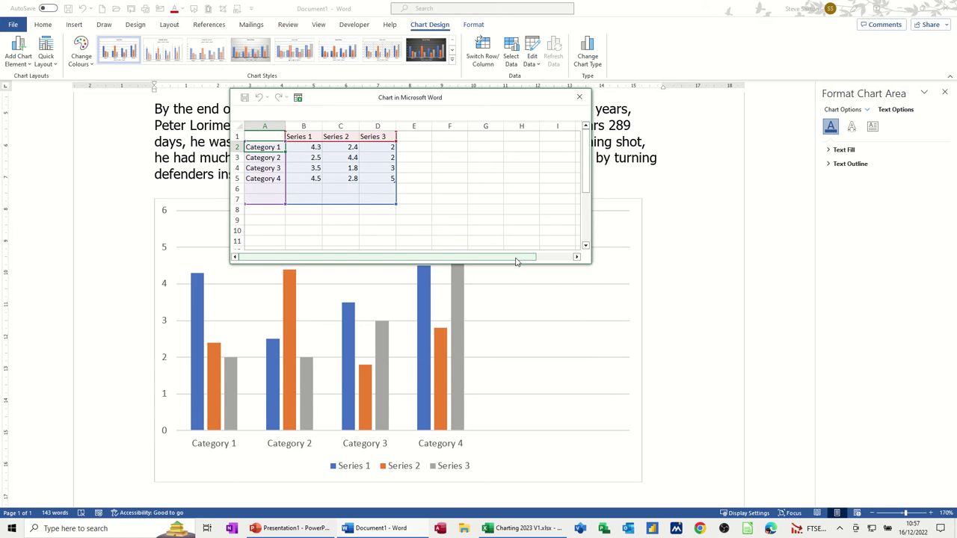
{"action": "type", "text": "2018"}
{"action": "key", "text": "Return"}
{"action": "type", "text": "20"}
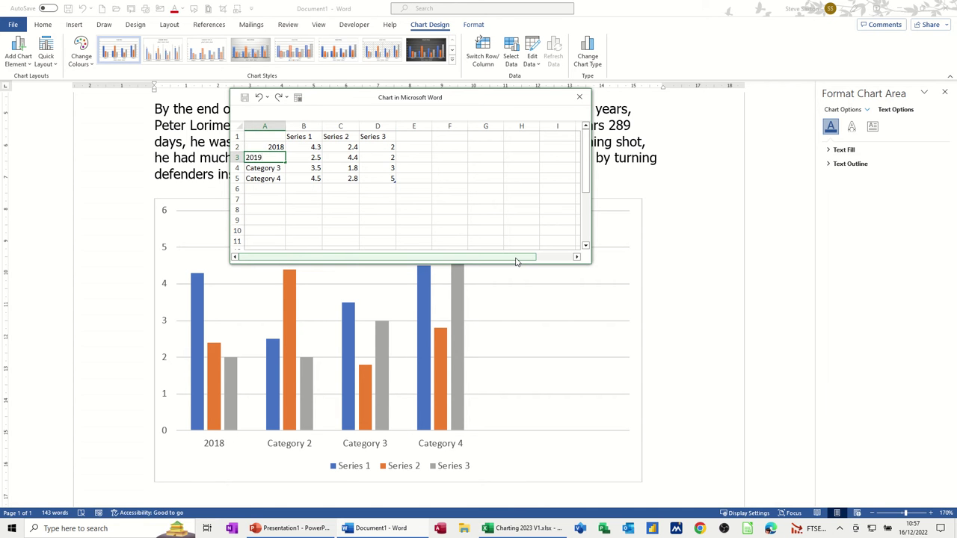
{"action": "key", "text": "Return"}
{"action": "type", "text": "2"}
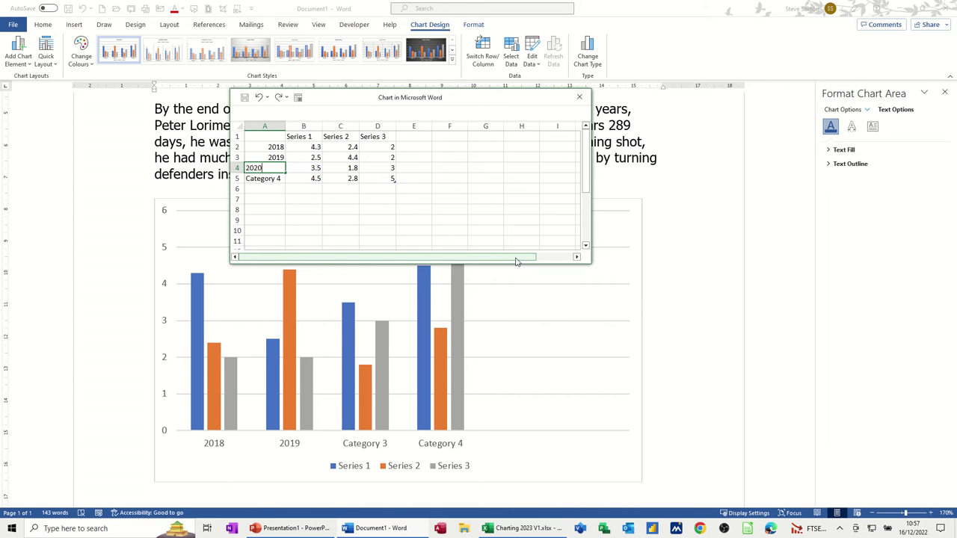
{"action": "type", "text": "020"}
{"action": "key", "text": "Return"}
{"action": "type", "text": "2021"}
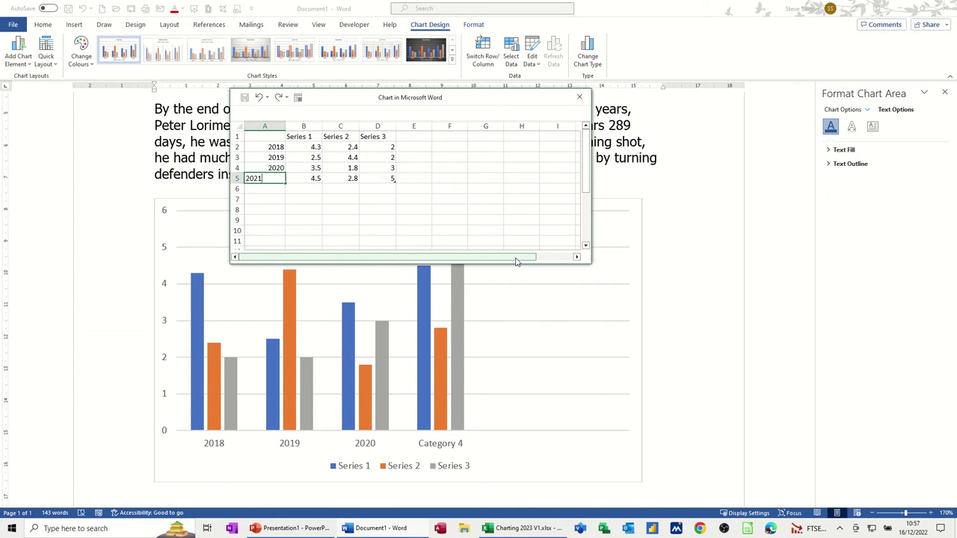
{"action": "key", "text": "Return"}
Step: Add the row labels Total in A6 and Average in A7, keeping both rows in the chart's range
{"action": "type", "text": "T"}
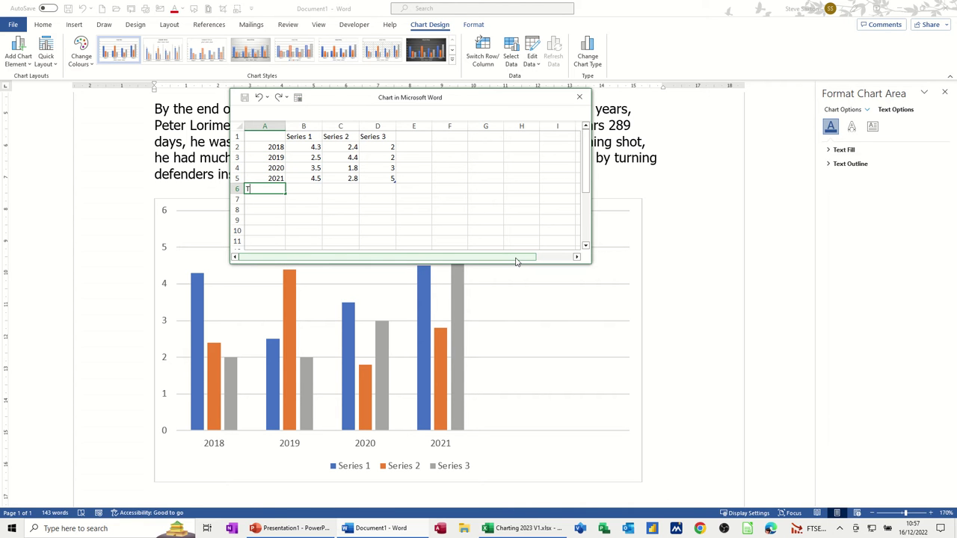
{"action": "type", "text": "otal"}
{"action": "key", "text": "Return"}
{"action": "type", "text": "A"}
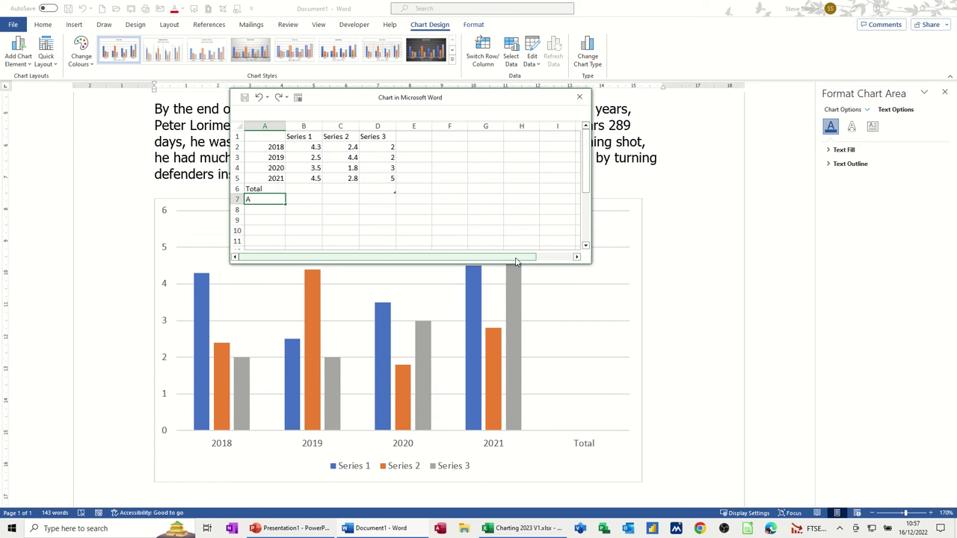
{"action": "type", "text": "verage"}
{"action": "left_click", "coordinate": [305, 137]}
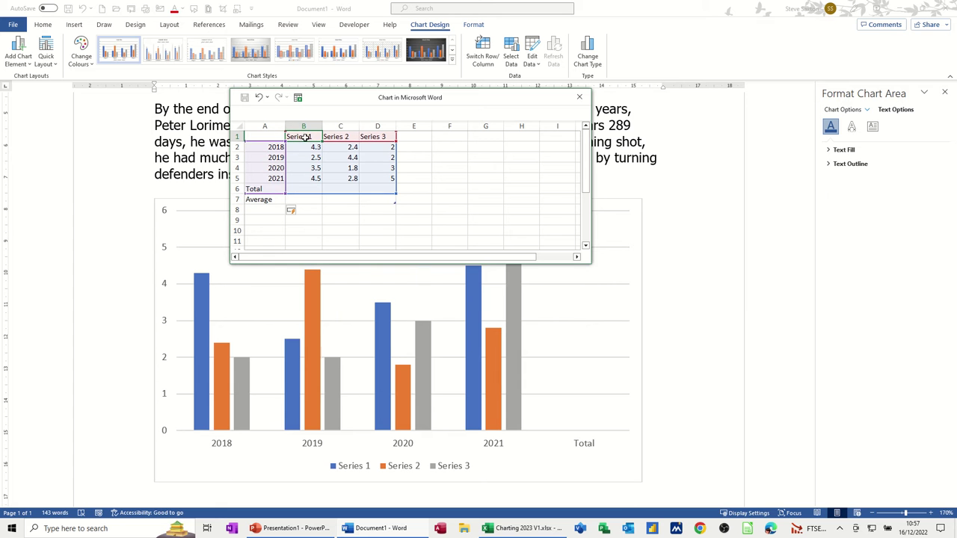
{"action": "left_click", "coordinate": [393, 190]}
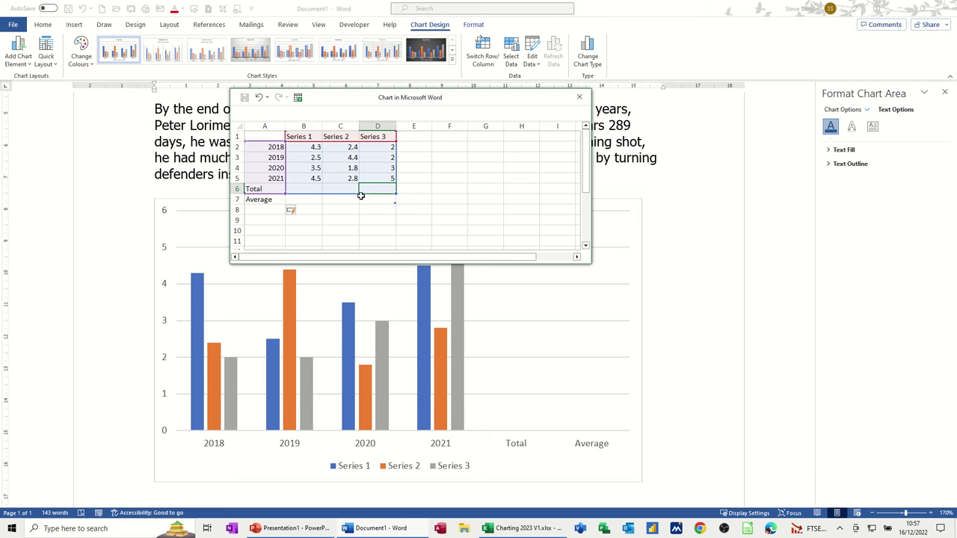
Step: Rename the three series headings in B1:D1 as Men, Women and Children
{"action": "left_click", "coordinate": [295, 136]}
{"action": "type", "text": "Men"}
{"action": "key", "text": "Tab"}
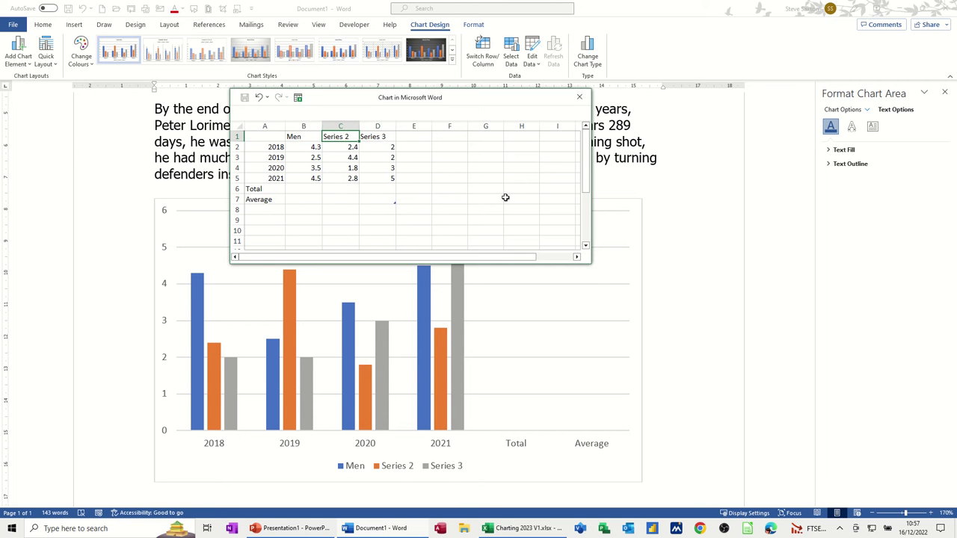
{"action": "type", "text": "Women"}
{"action": "key", "text": "Tab"}
{"action": "type", "text": "Ch"}
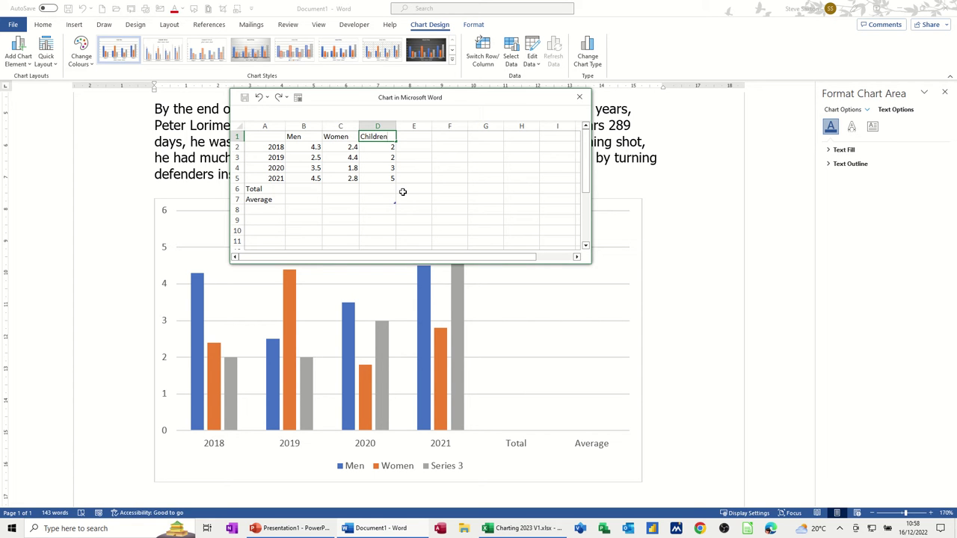
Step: Sum the Men values for the four years in B6 and fill the total across to D6
{"action": "left_click", "coordinate": [307, 189]}
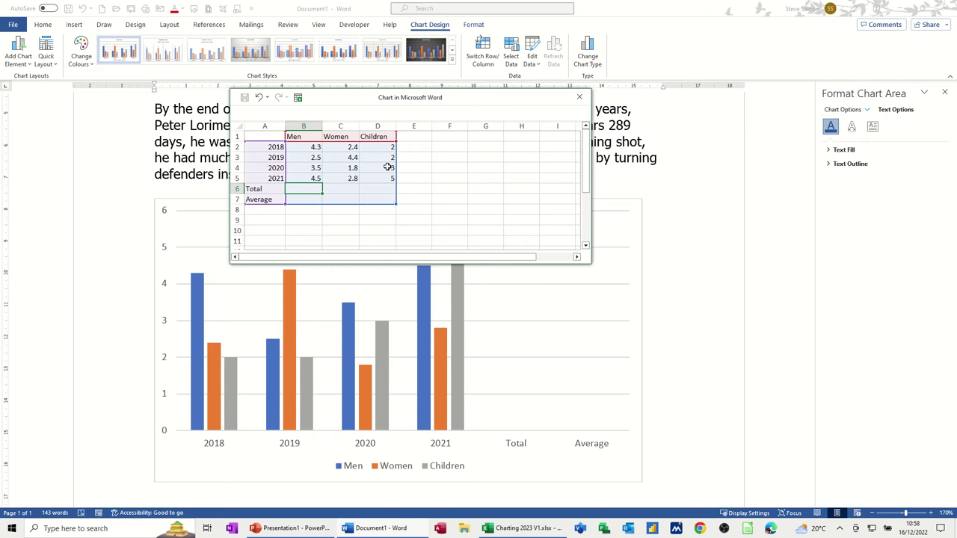
{"action": "key", "text": "ctrl+v"}
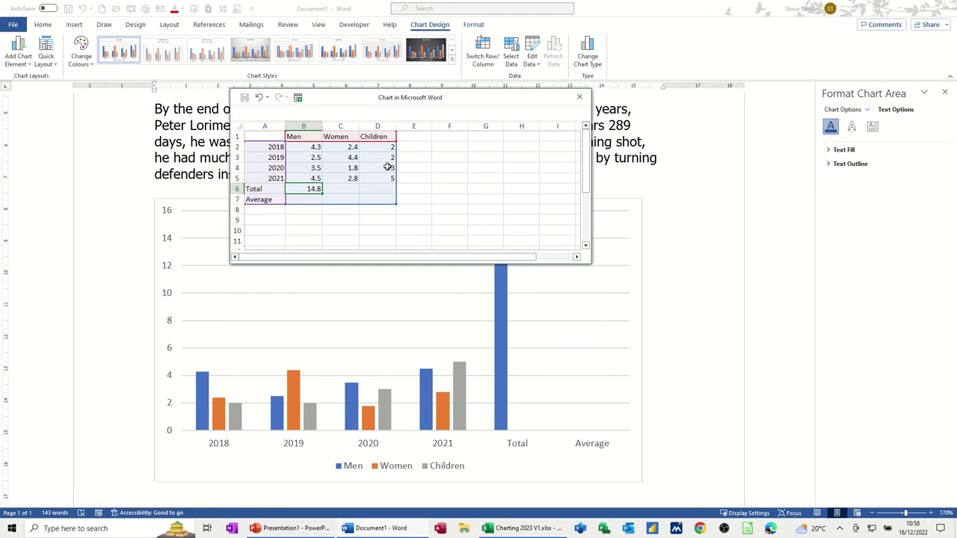
{"action": "left_click", "coordinate": [337, 190]}
{"action": "left_click", "coordinate": [309, 191]}
{"action": "left_click_drag", "start_coordinate": [323, 194], "coordinate": [385, 196]}
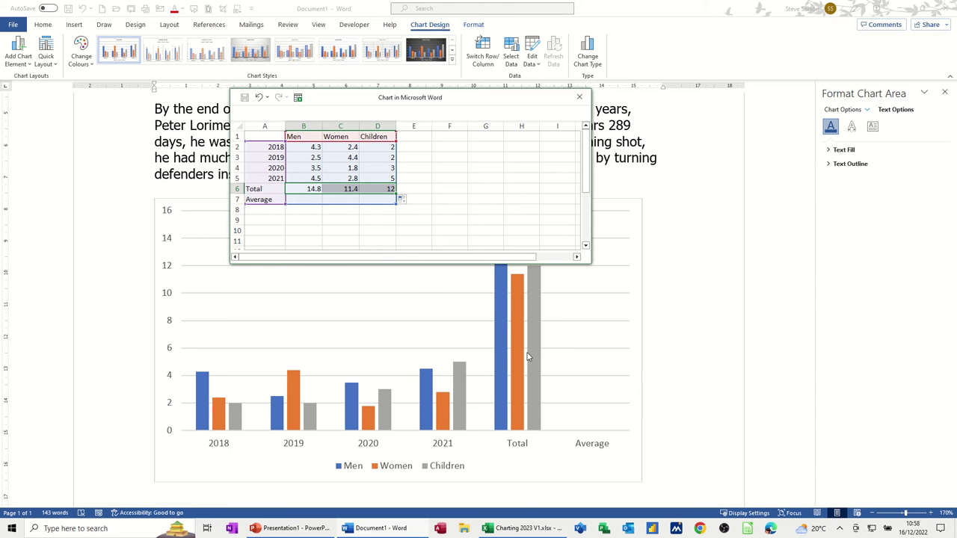
Step: Enter the formula =average(B2:B5) in B7 to average the Men values for the four years
{"action": "left_click", "coordinate": [308, 200]}
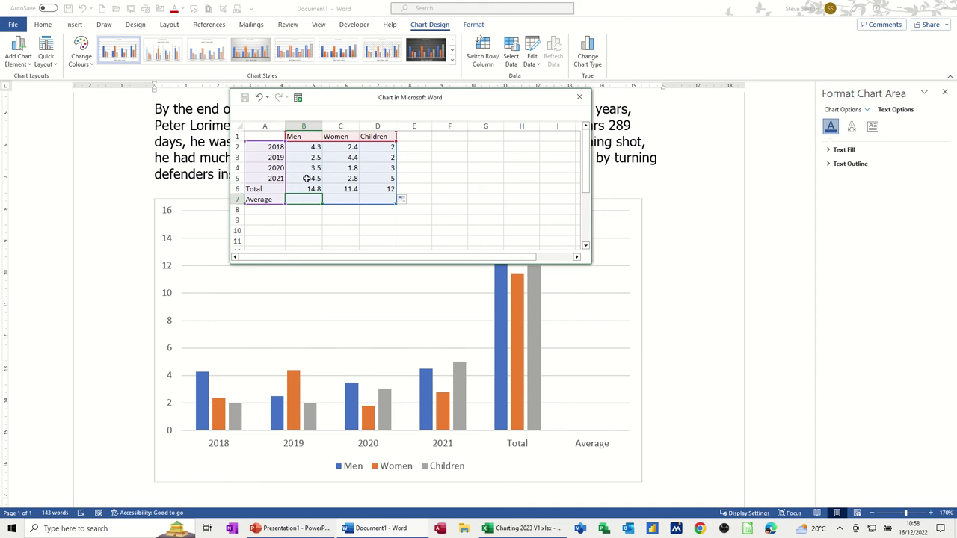
{"action": "type", "text": "=ave"}
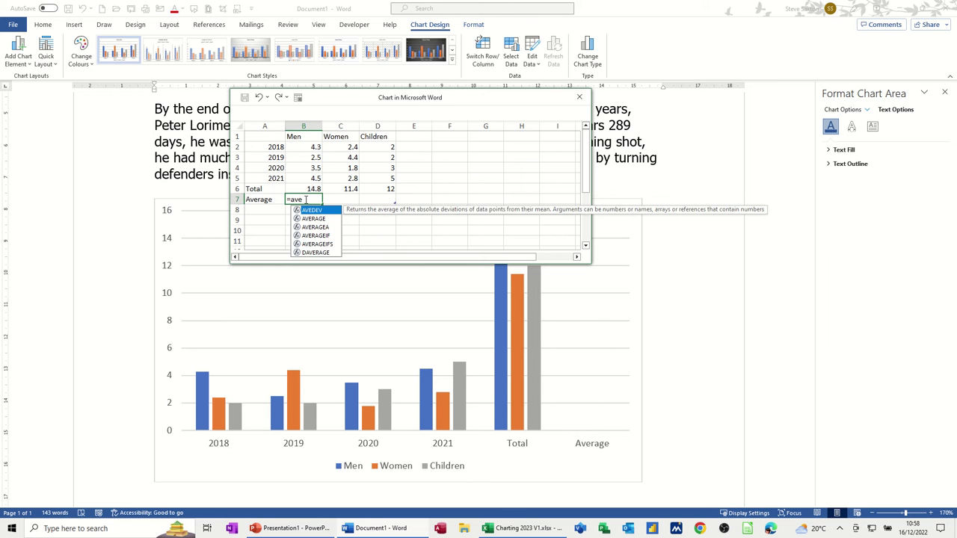
{"action": "type", "text": "rage("}
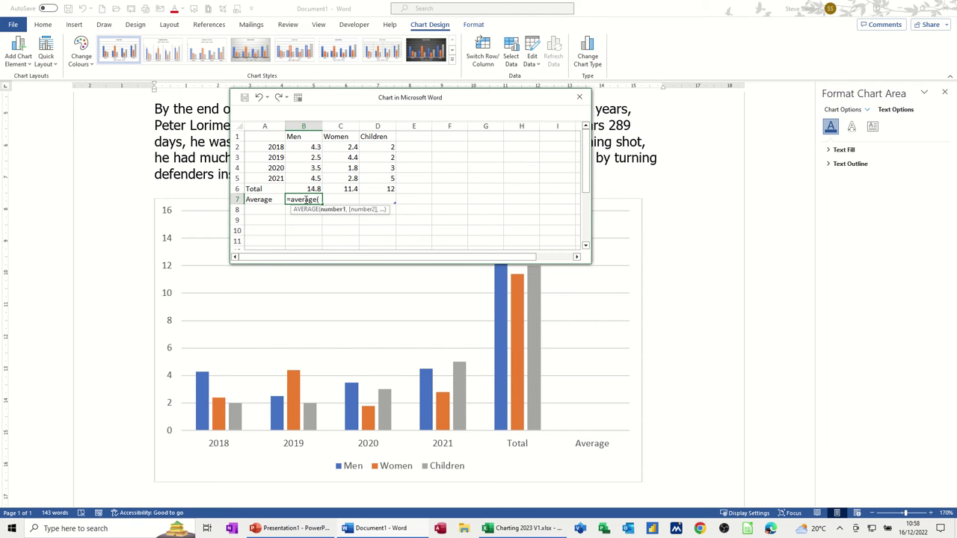
{"action": "left_click_drag", "start_coordinate": [308, 149], "coordinate": [308, 177]}
{"action": "type", "text": ")"}
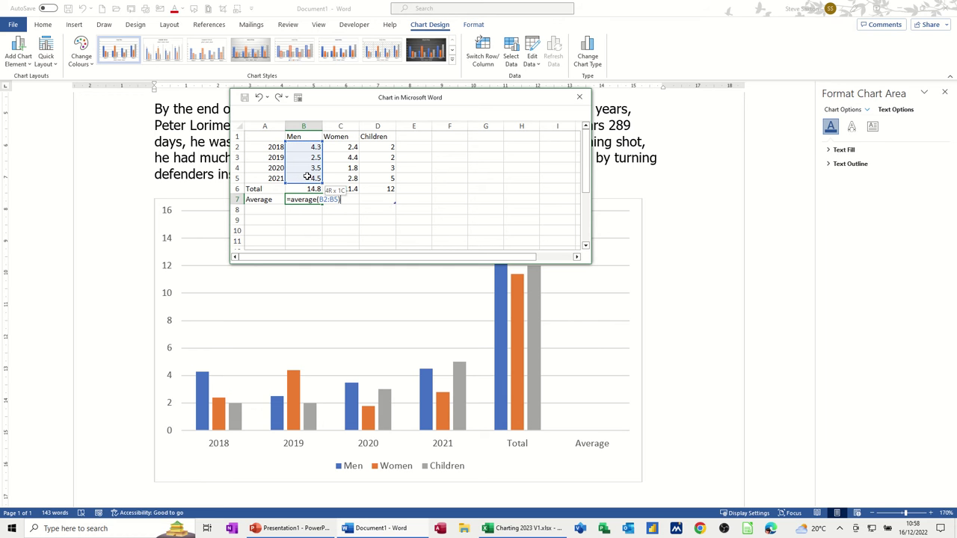
{"action": "key", "text": "Return"}
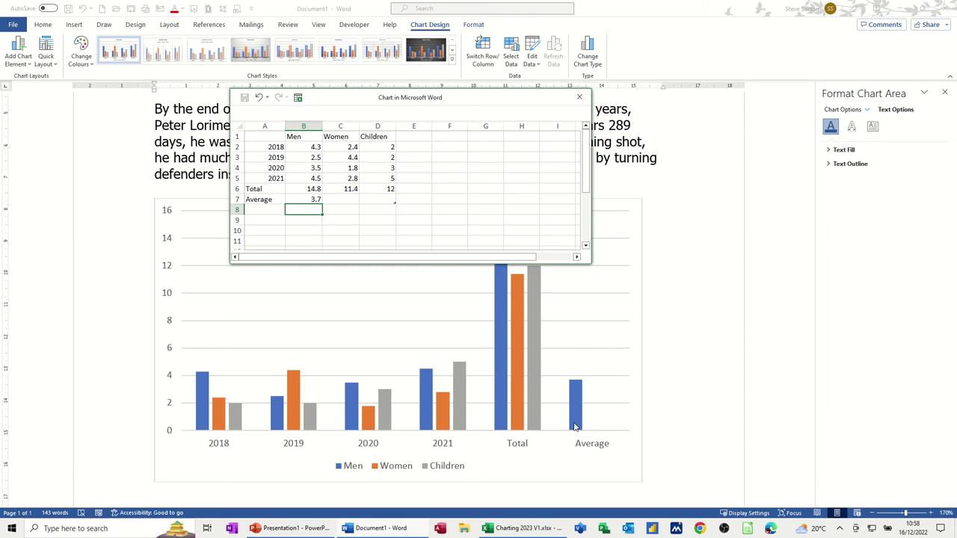
Step: Fill the average formula from B7 across to D7 and close the chart's data window
{"action": "left_click", "coordinate": [315, 202]}
{"action": "left_click_drag", "start_coordinate": [322, 207], "coordinate": [392, 206]}
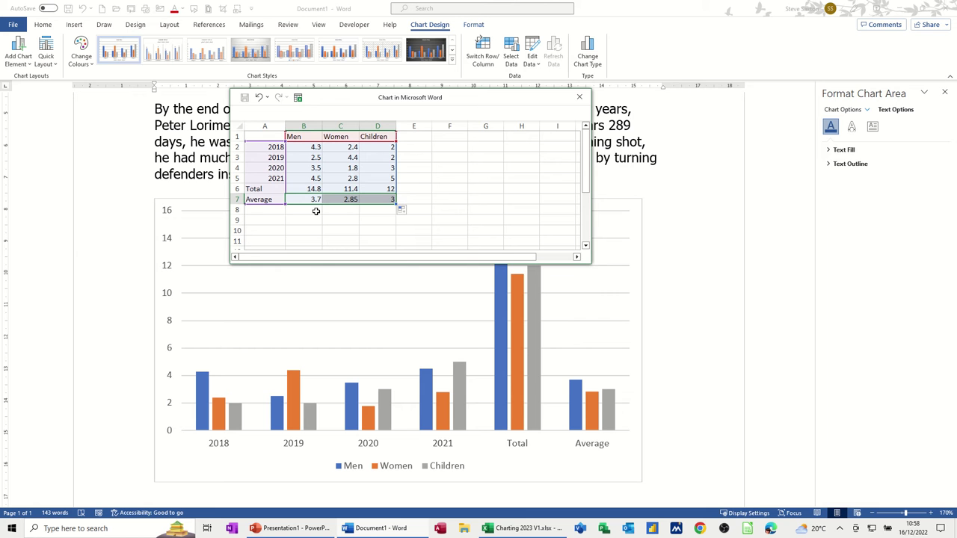
{"action": "left_click", "coordinate": [583, 98]}
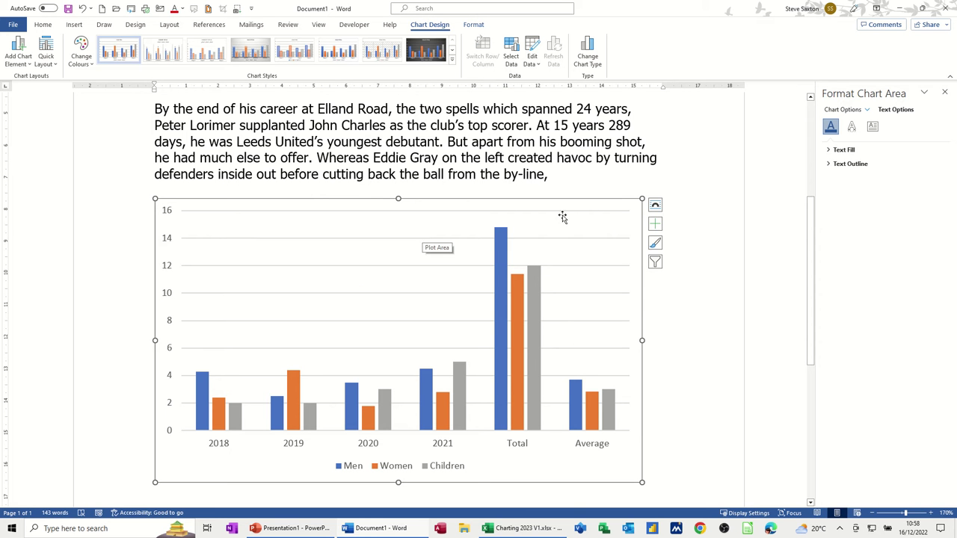
Step: Shrink the chart to about 9.6 cm wide and set its text wrapping to Tight
{"action": "left_click_drag", "start_coordinate": [641, 199], "coordinate": [462, 269]}
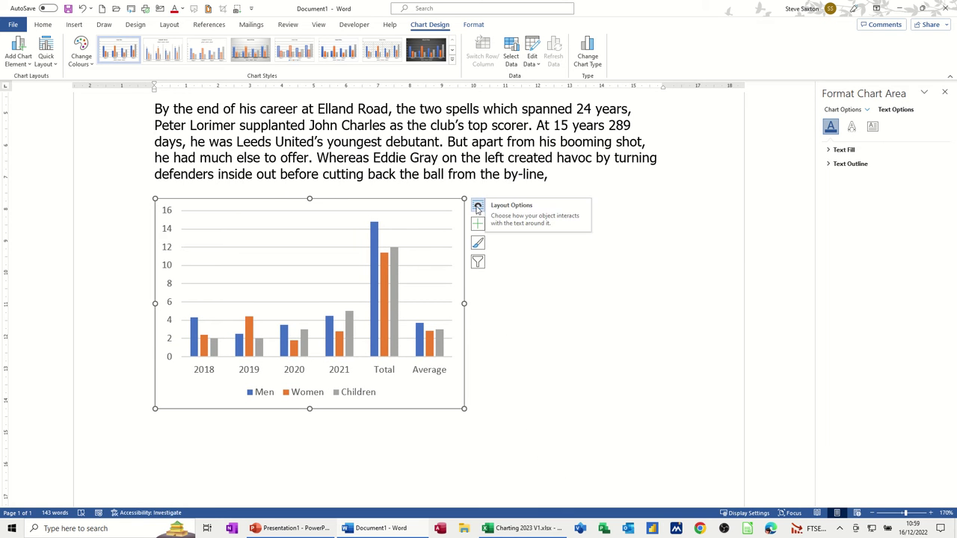
{"action": "left_click", "coordinate": [478, 208]}
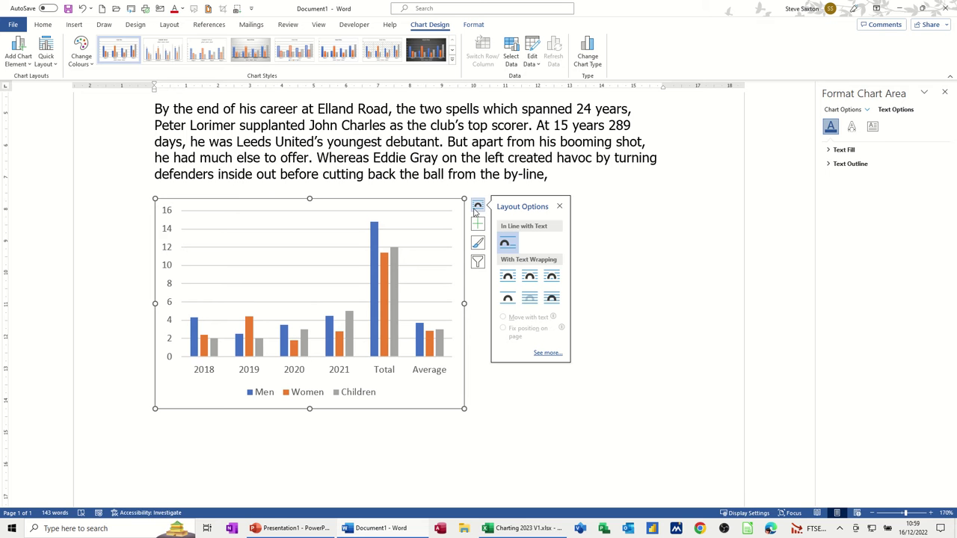
{"action": "left_click", "coordinate": [530, 278]}
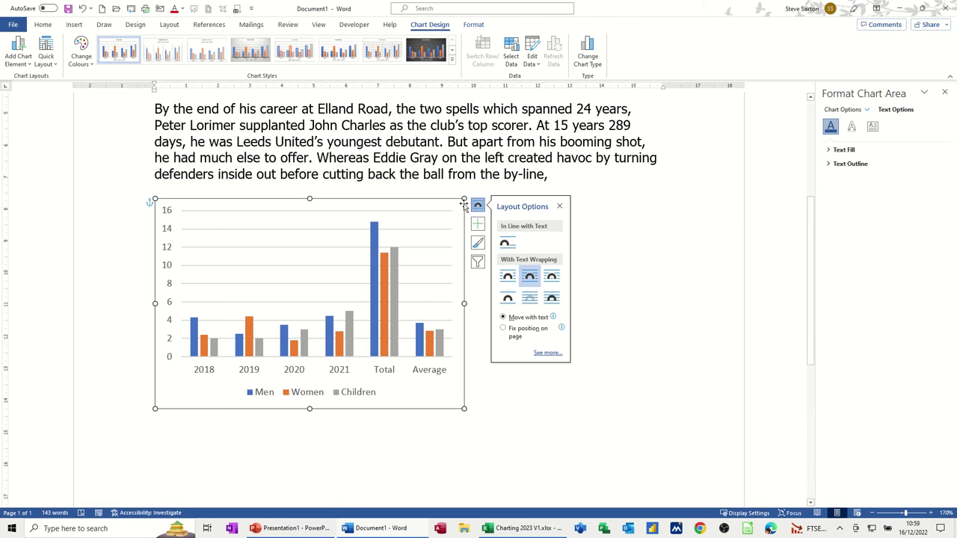
Step: Move the chart up into the first paragraph, just below its second line of text
{"action": "left_click_drag", "start_coordinate": [449, 200], "coordinate": [493, 112]}
{"action": "scroll", "coordinate": [467, 232], "scroll_direction": "up", "scroll_amount": 3}
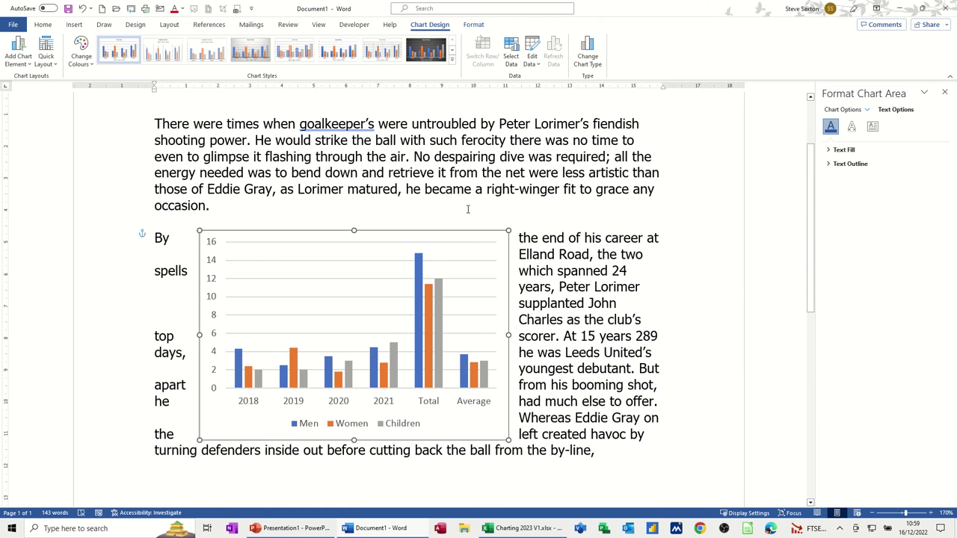
{"action": "left_click_drag", "start_coordinate": [468, 232], "coordinate": [481, 171]}
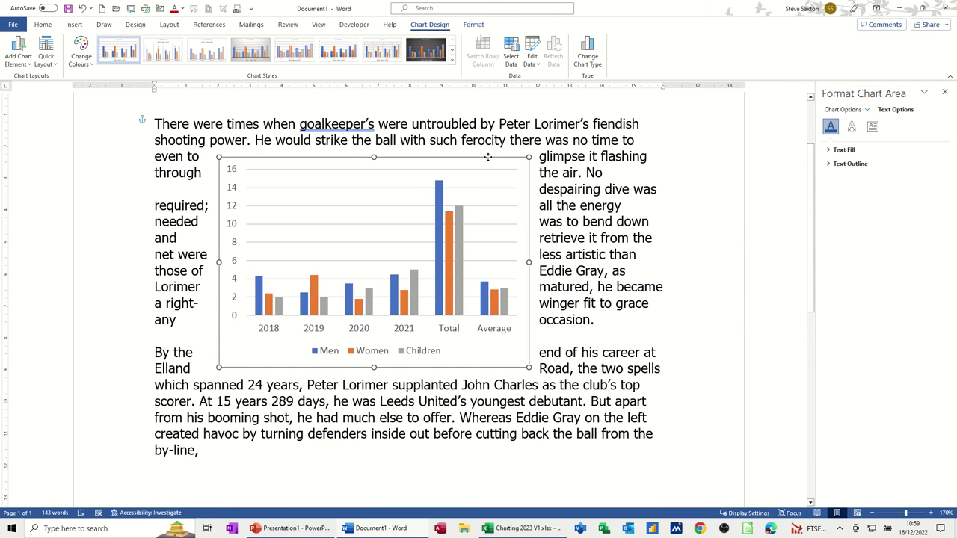
Step: Try Through text wrapping on the chart and switch it to Top and Bottom
{"action": "left_click", "coordinate": [543, 163]}
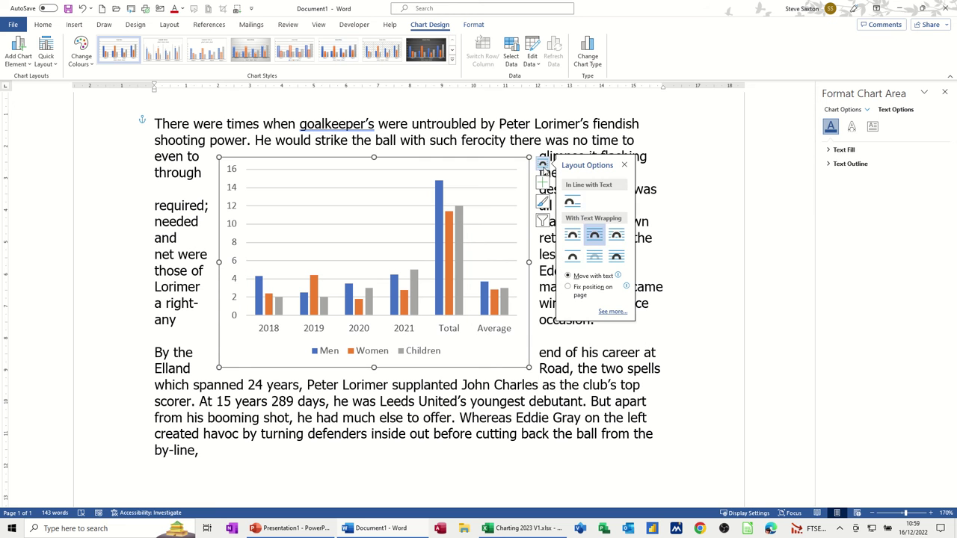
{"action": "left_click", "coordinate": [616, 236]}
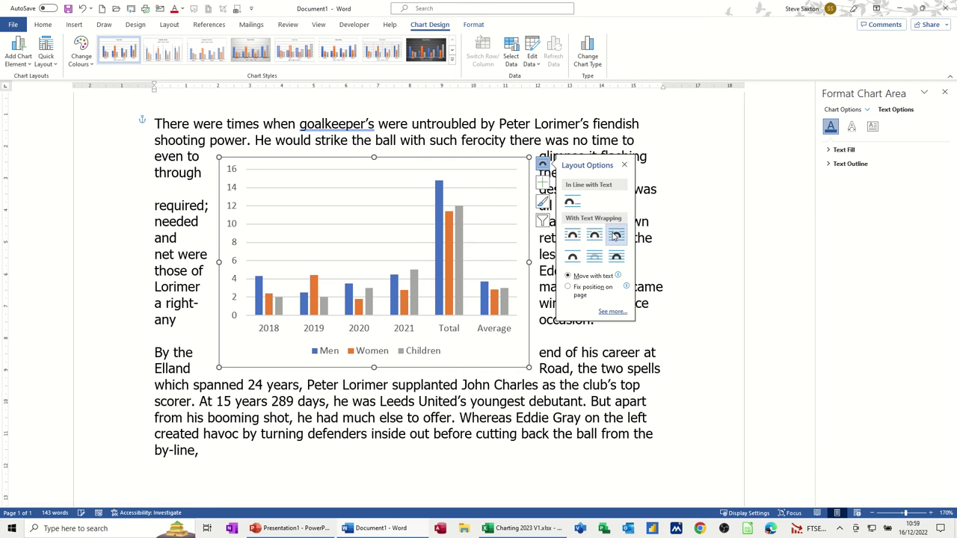
{"action": "left_click", "coordinate": [574, 258]}
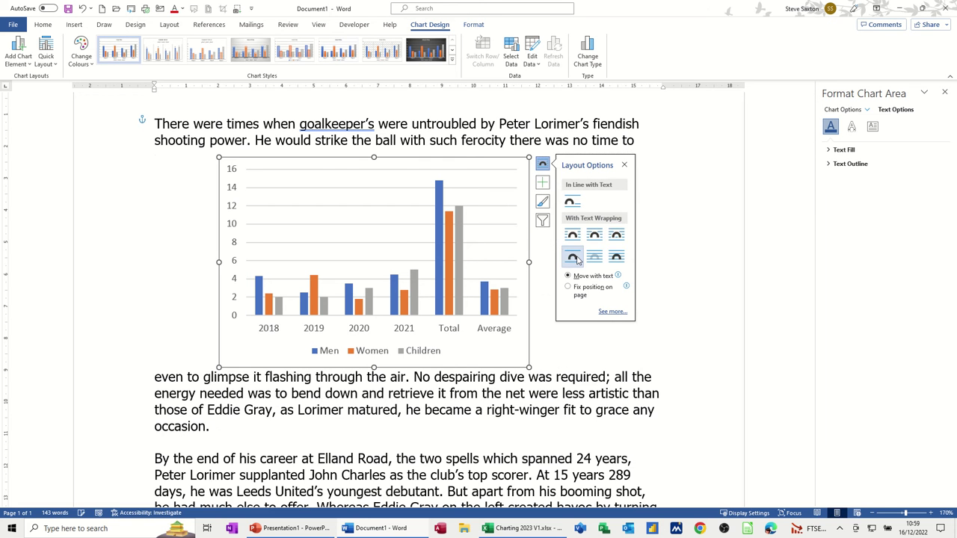
Step: Try In Front of Text wrapping on the chart, switch it to Tight, and deselect the chart
{"action": "left_click", "coordinate": [615, 258]}
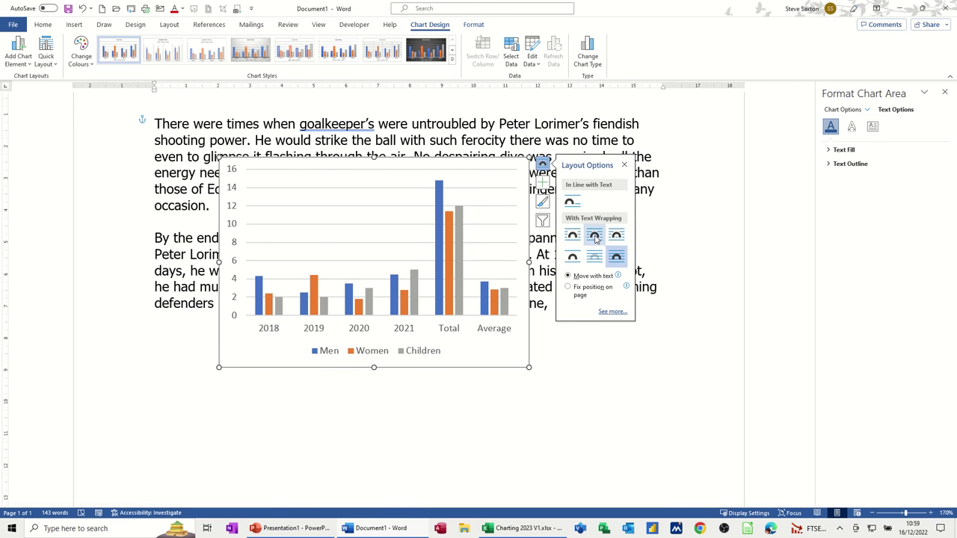
{"action": "left_click", "coordinate": [594, 236]}
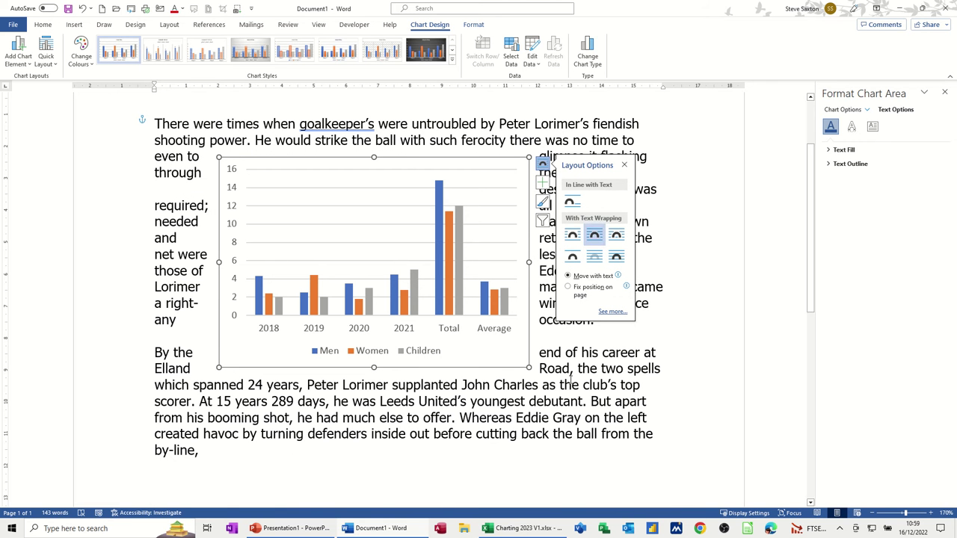
{"action": "left_click", "coordinate": [485, 191]}
{"action": "left_click", "coordinate": [489, 167]}
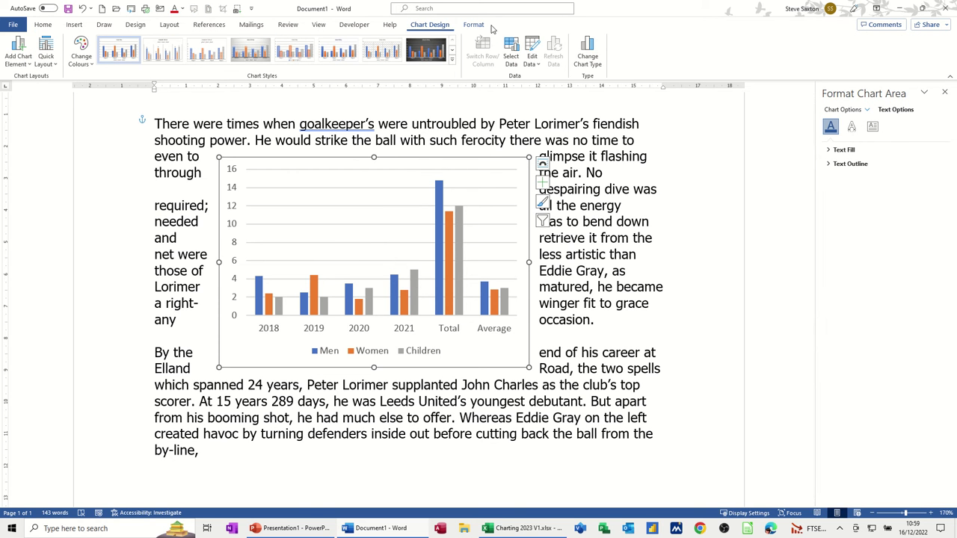
{"action": "left_click", "coordinate": [582, 238]}
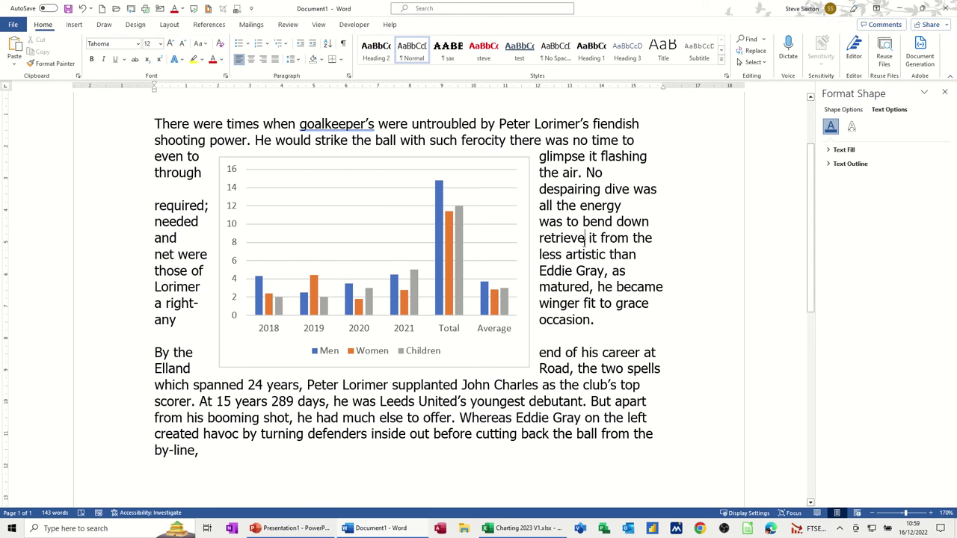
Step: Apply the dark grey gradient style with solid columns to the chart
{"action": "left_click", "coordinate": [521, 201]}
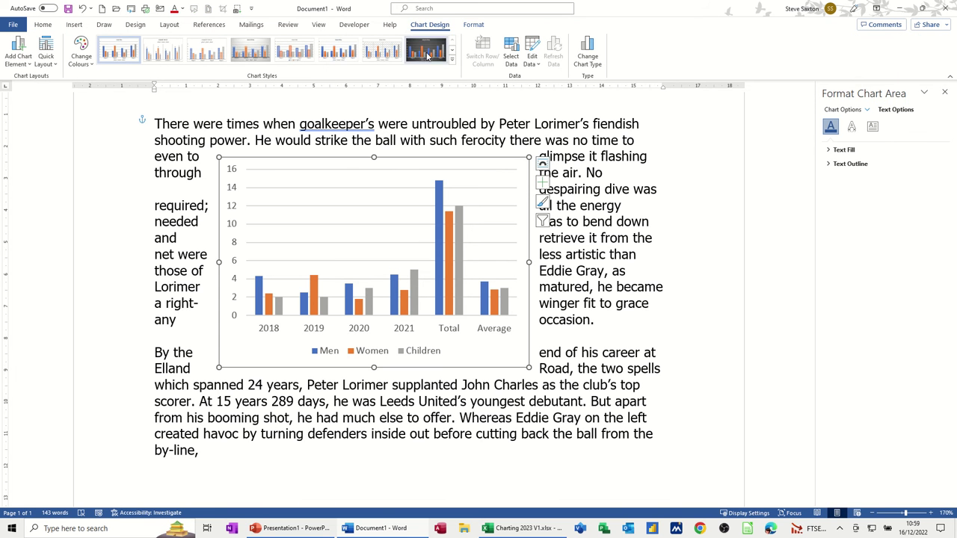
{"action": "left_click", "coordinate": [434, 54]}
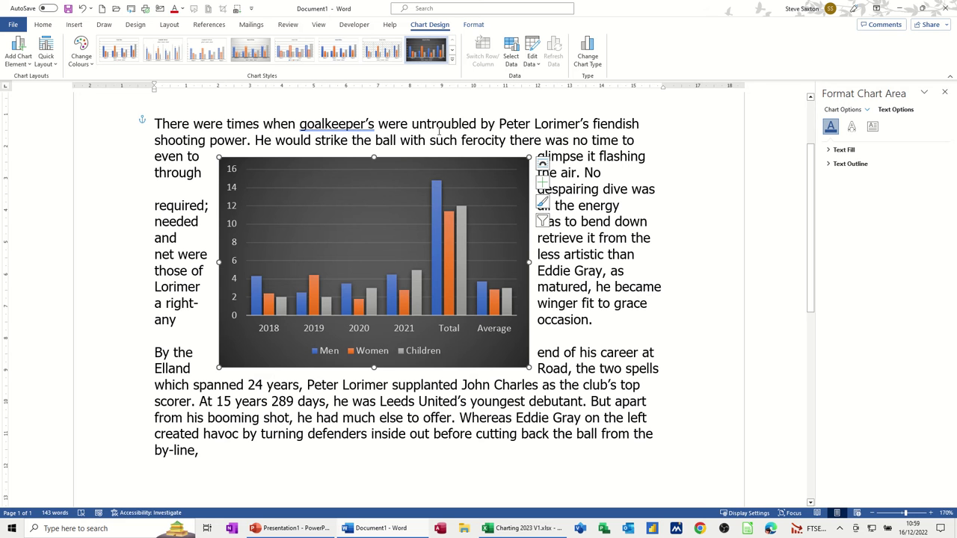
{"action": "left_click", "coordinate": [452, 66]}
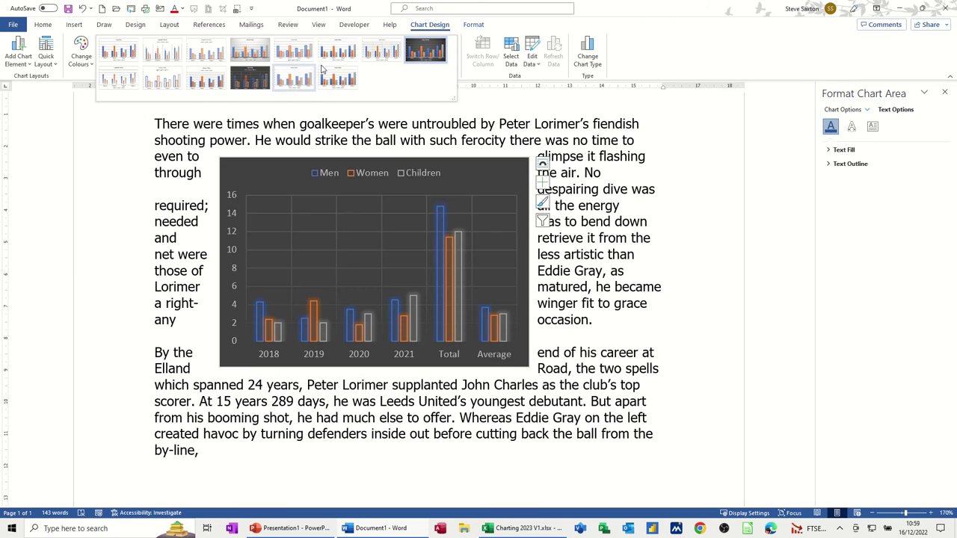
{"action": "left_click", "coordinate": [439, 57]}
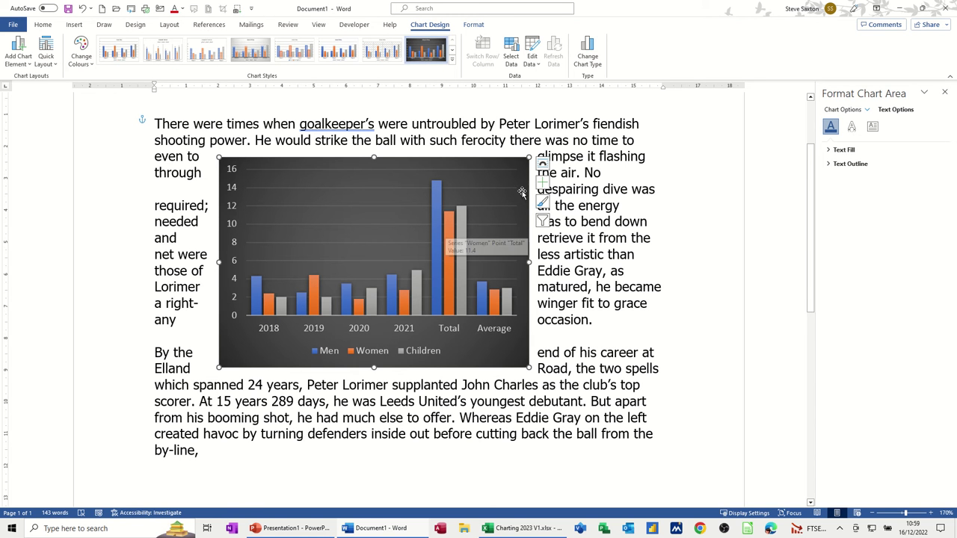
Step: Add data labels to the Men series only
{"action": "left_click", "coordinate": [543, 184]}
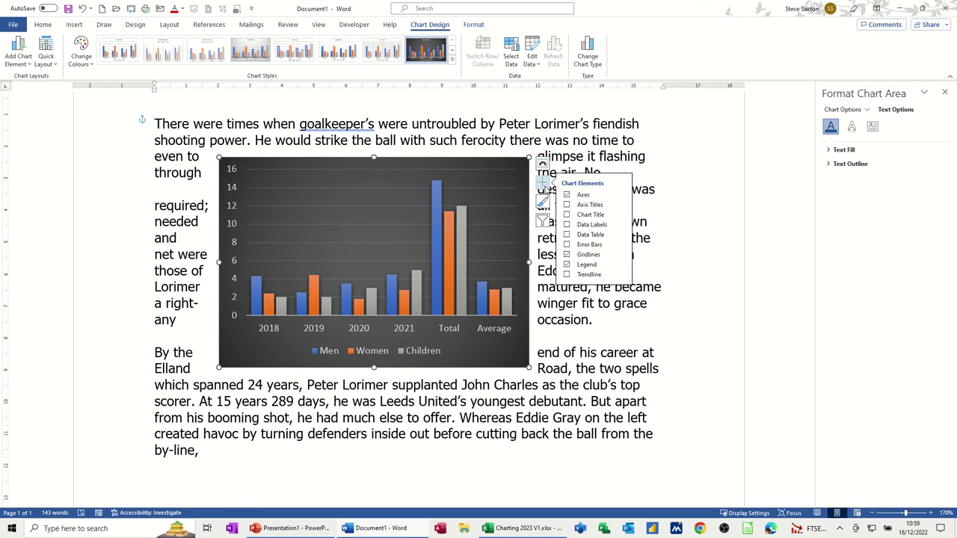
{"action": "left_click", "coordinate": [568, 225]}
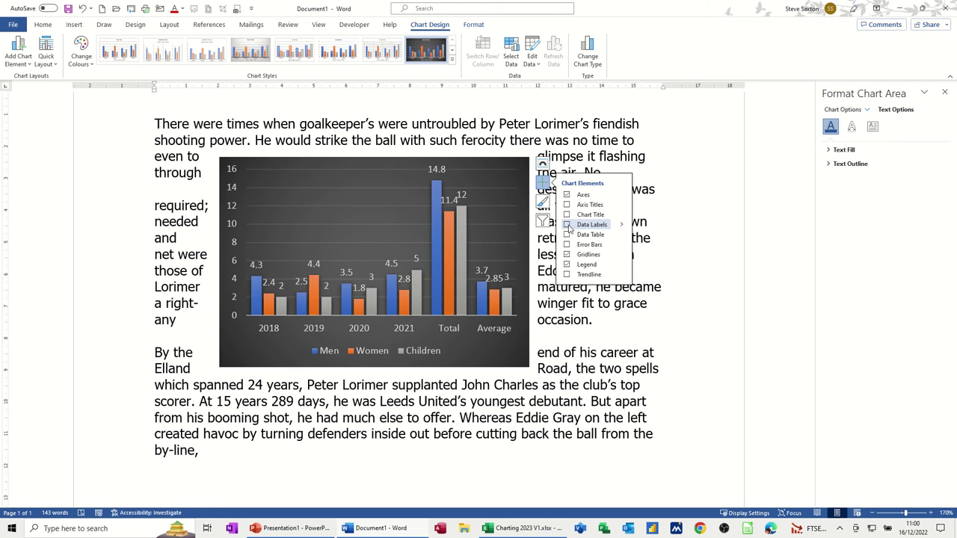
{"action": "left_click", "coordinate": [437, 201]}
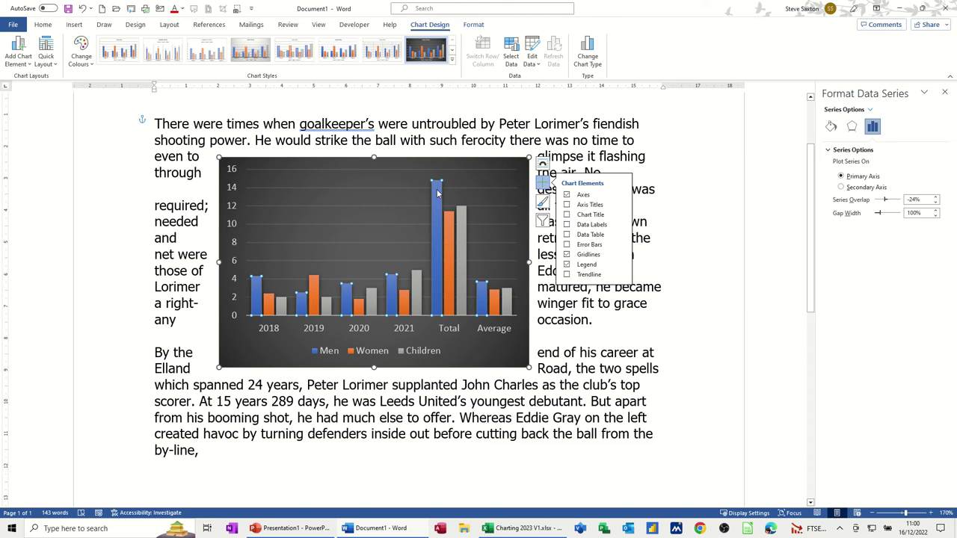
{"action": "left_click", "coordinate": [567, 225]}
Step: Format the Men series' data labels to show the series name and value, without the category name
{"action": "right_click", "coordinate": [438, 213]}
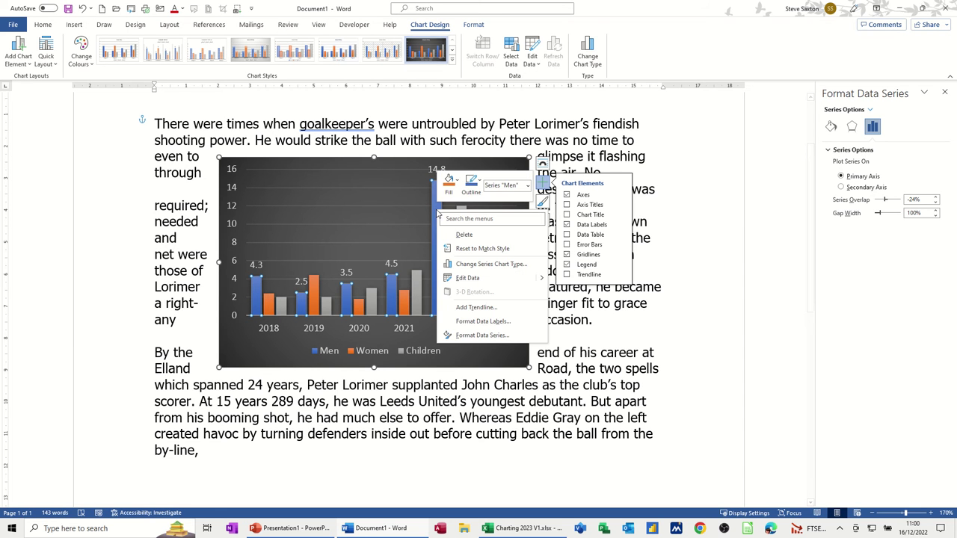
{"action": "left_click", "coordinate": [458, 322]}
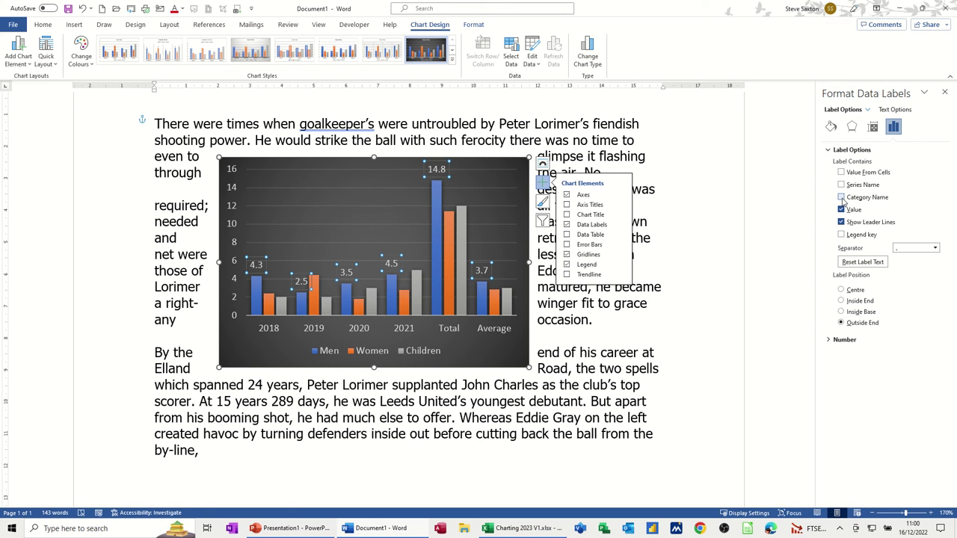
{"action": "left_click", "coordinate": [841, 198]}
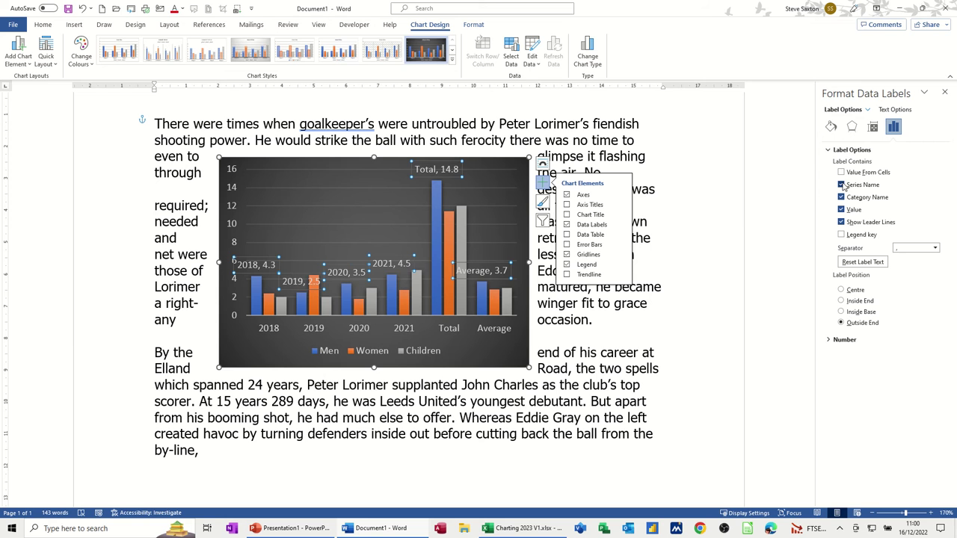
{"action": "left_click", "coordinate": [841, 185]}
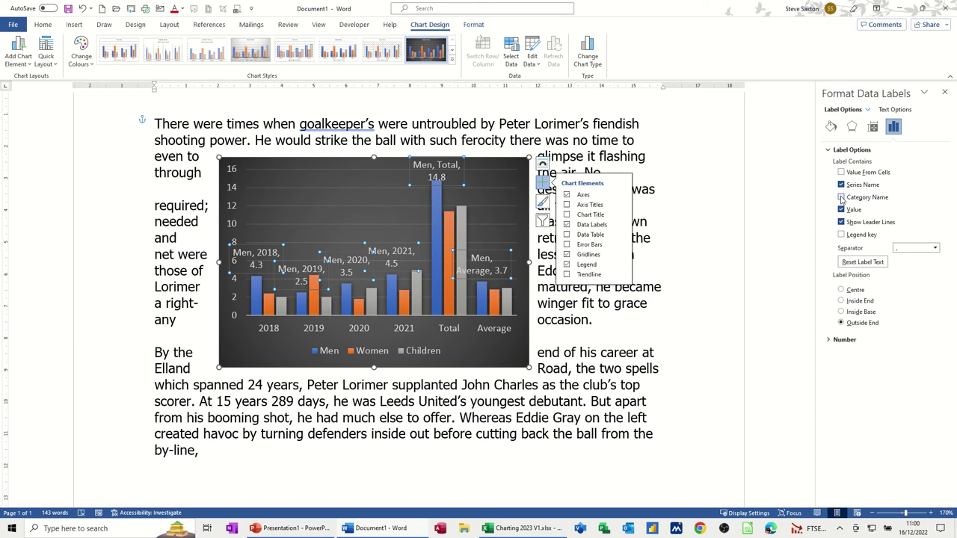
{"action": "left_click", "coordinate": [842, 197]}
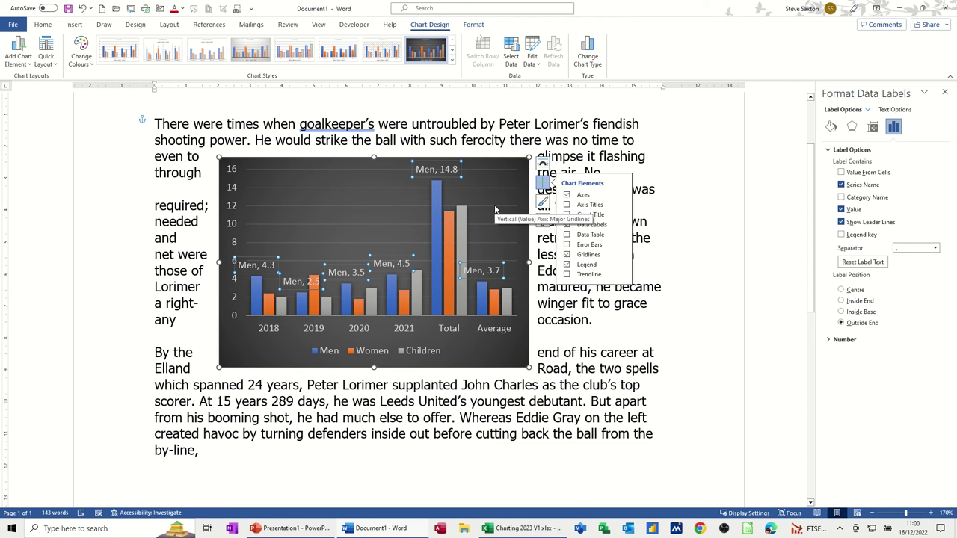
{"action": "key", "text": "Escape"}
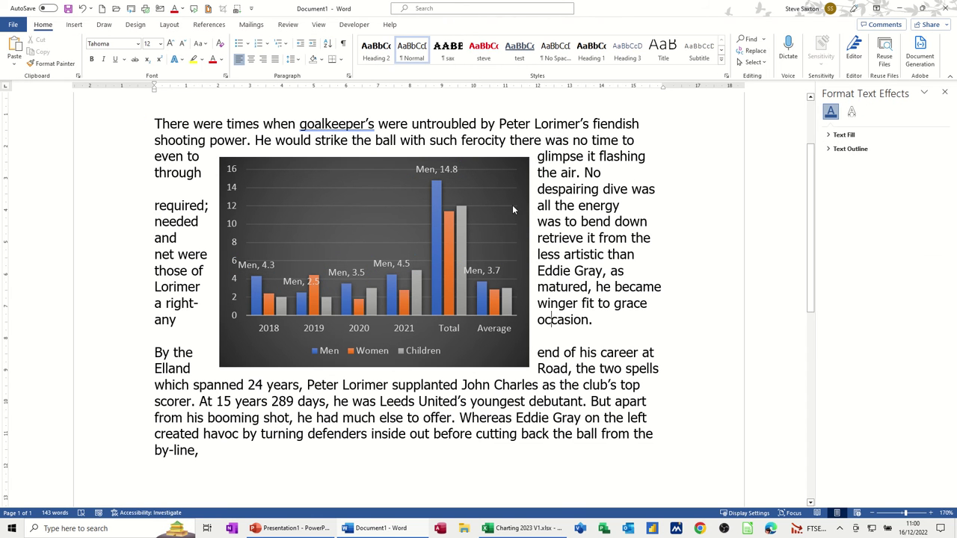
Step: Open the chart's data in a full Excel window to view it, close it, and return to the Word document
{"action": "left_click", "coordinate": [528, 161]}
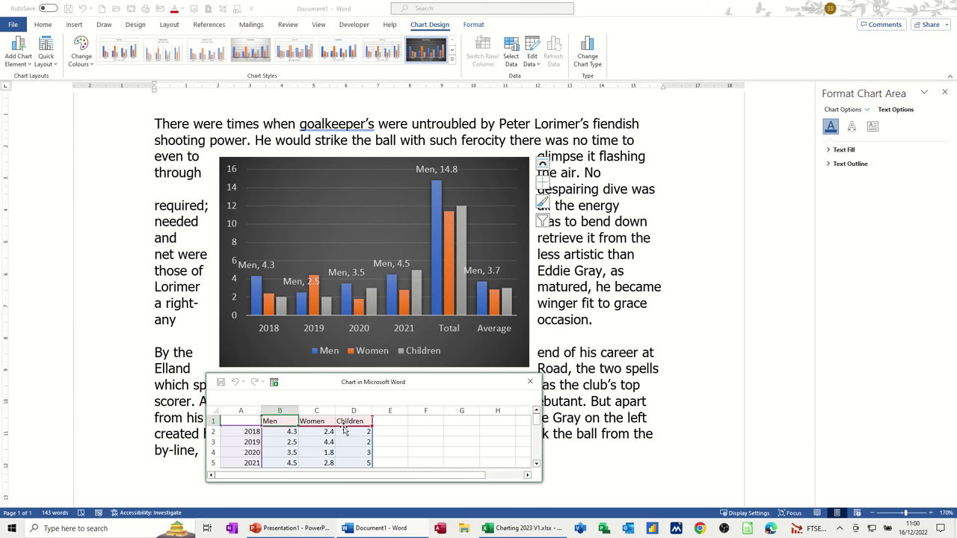
{"action": "left_click", "coordinate": [274, 383]}
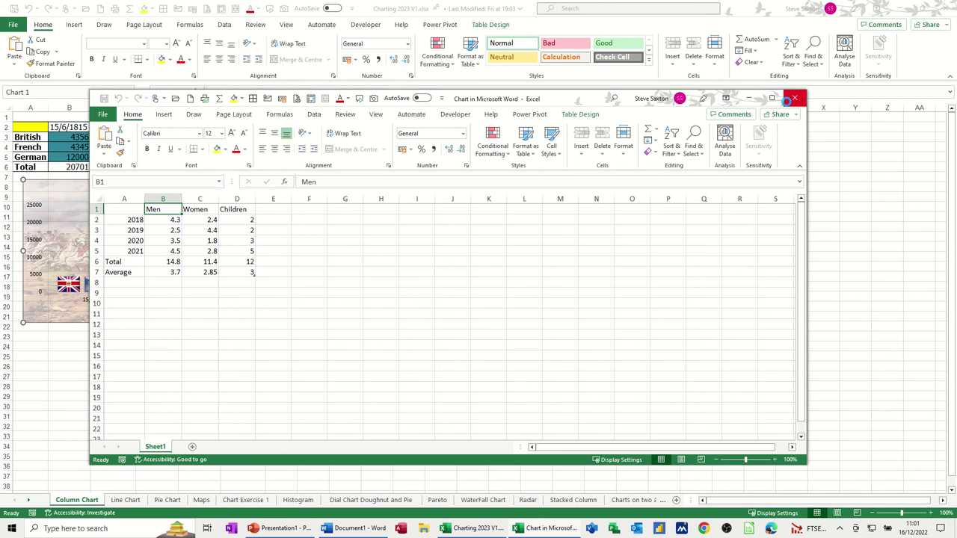
{"action": "left_click", "coordinate": [797, 99]}
{"action": "left_click", "coordinate": [379, 529]}
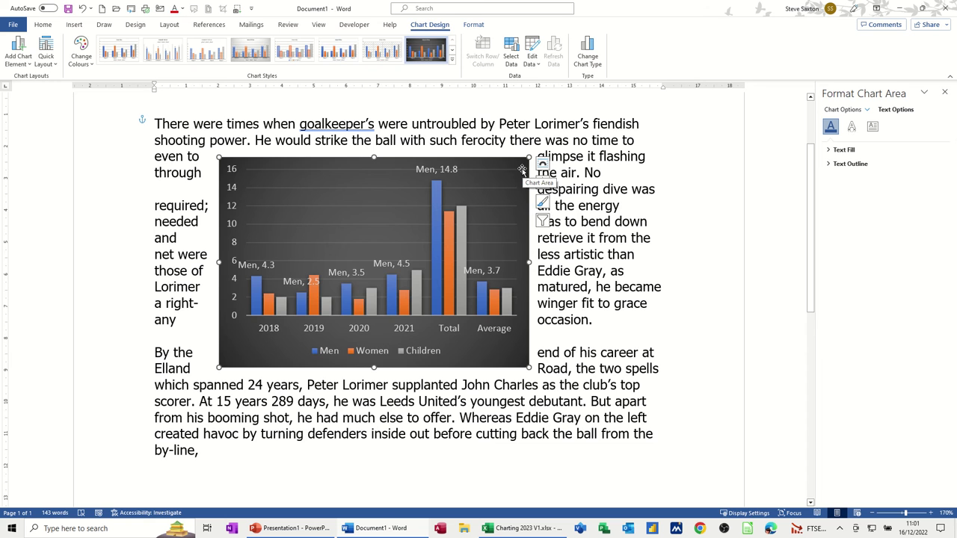
Step: Delete the chart and paste a copy of the Waterloo Casualties chart from the Excel workbook Charting 2023 V1.xlsx below the last paragraph
{"action": "key", "text": "Delete"}
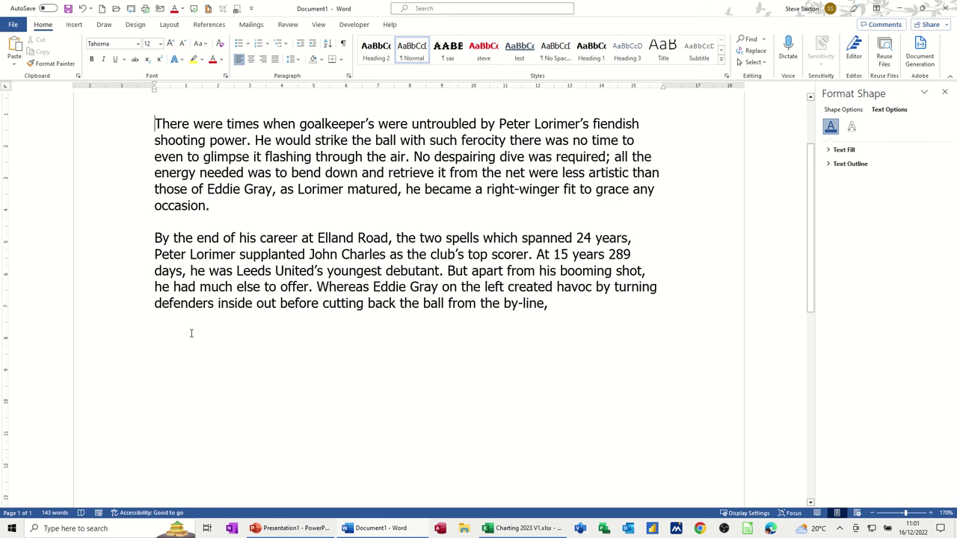
{"action": "left_click", "coordinate": [509, 529]}
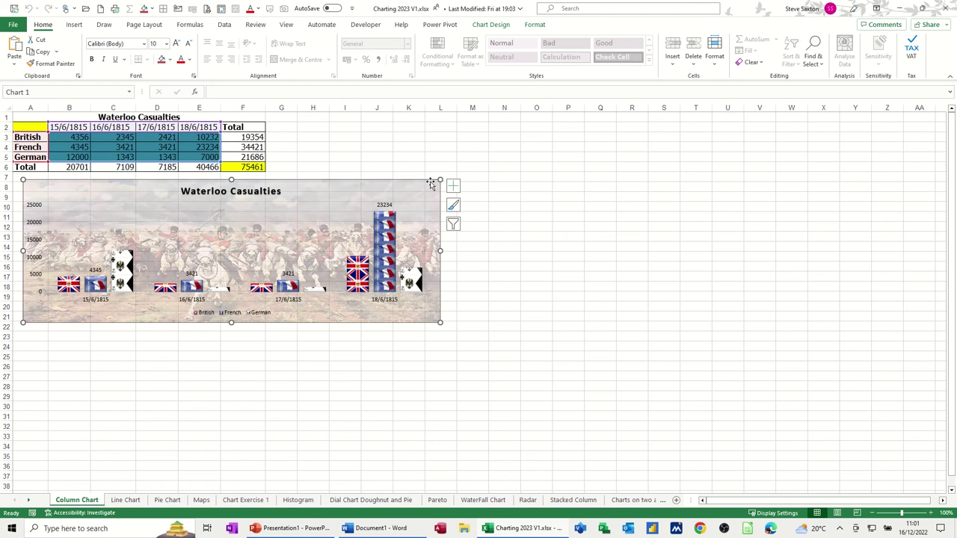
{"action": "left_click_drag", "start_coordinate": [430, 180], "coordinate": [431, 190]}
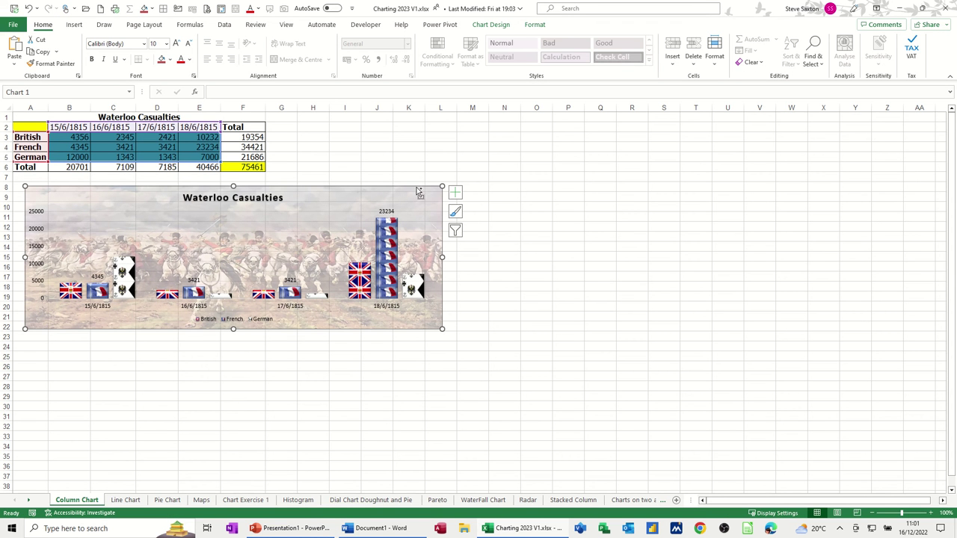
{"action": "left_click", "coordinate": [371, 528]}
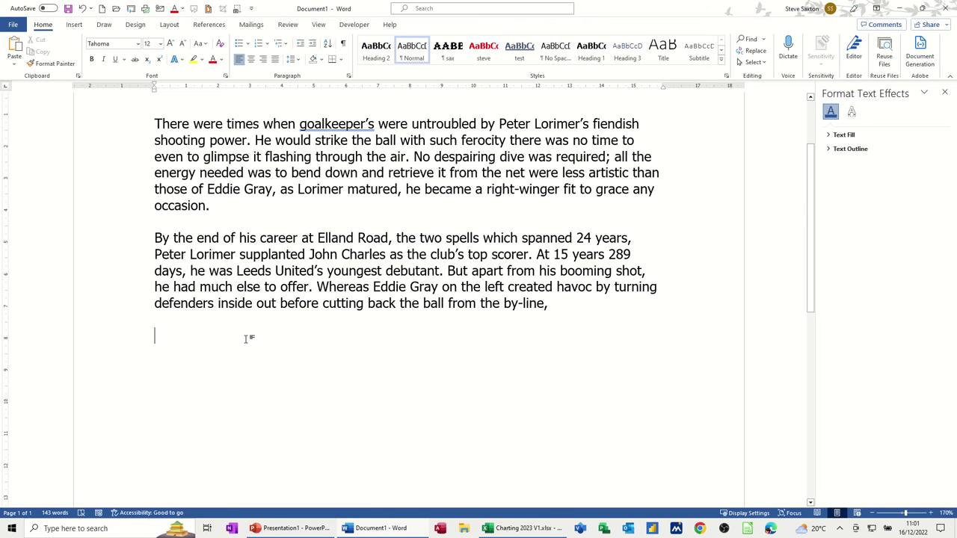
{"action": "key", "text": "ctrl+v"}
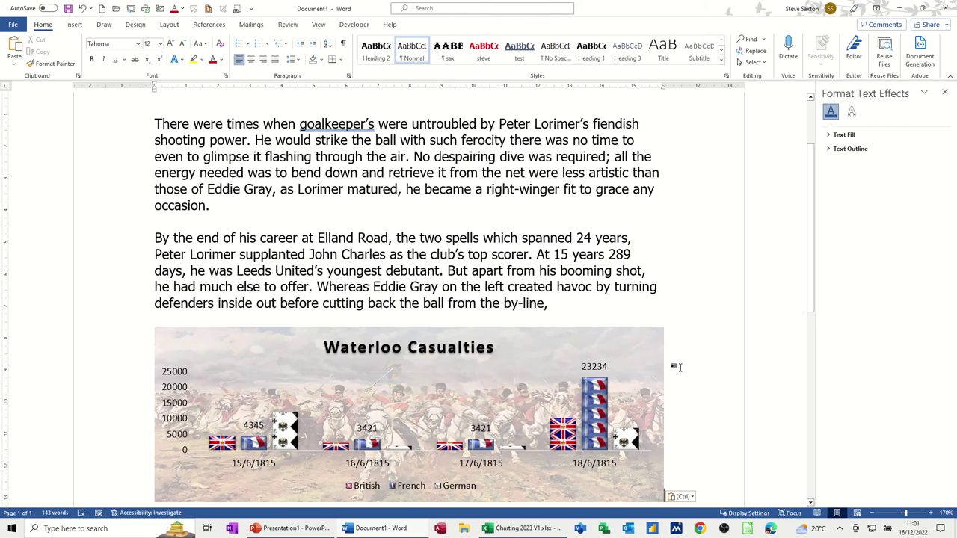
Step: Delete the pasted Waterloo Casualties chart, check the original in the Excel workbook, and return to Word
{"action": "left_click", "coordinate": [653, 356]}
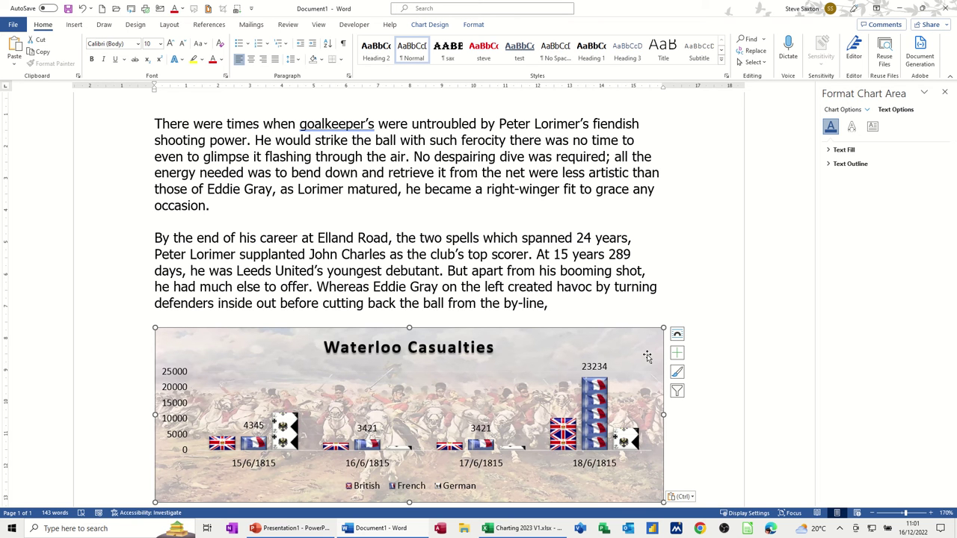
{"action": "key", "text": "Delete"}
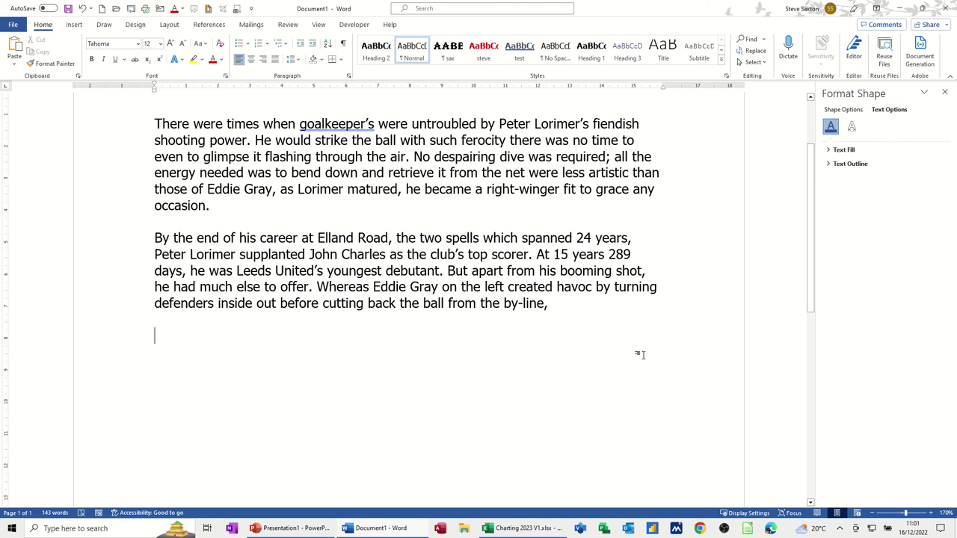
{"action": "left_click", "coordinate": [520, 531]}
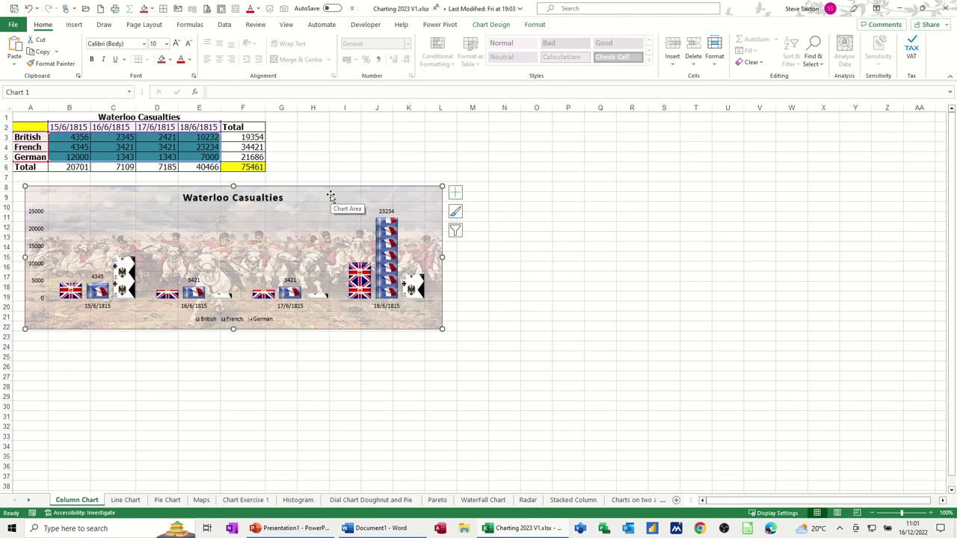
{"action": "left_click", "coordinate": [375, 528]}
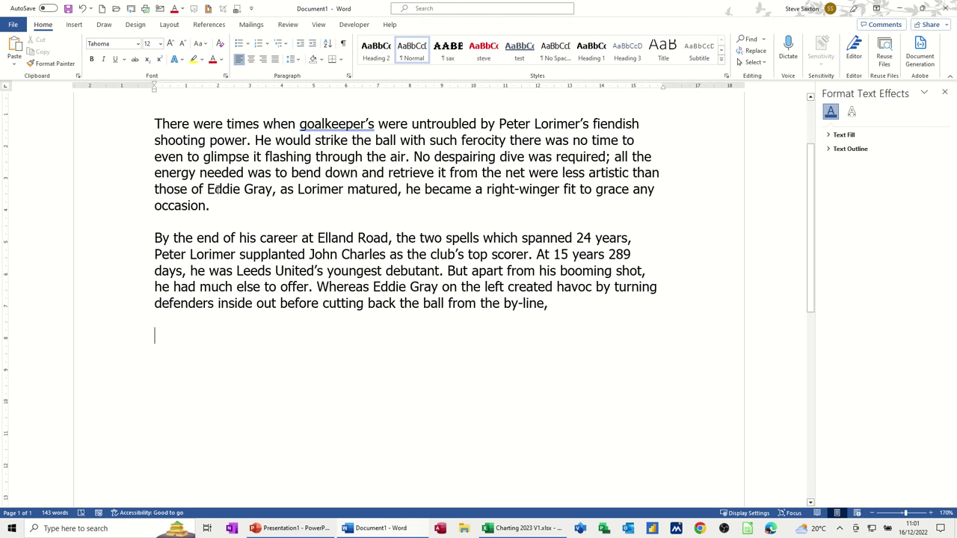
Step: Paste the copied chart below the last paragraph as a linked Microsoft Excel Chart Object and shrink it to about 15.6 cm wide
{"action": "left_click", "coordinate": [14, 65]}
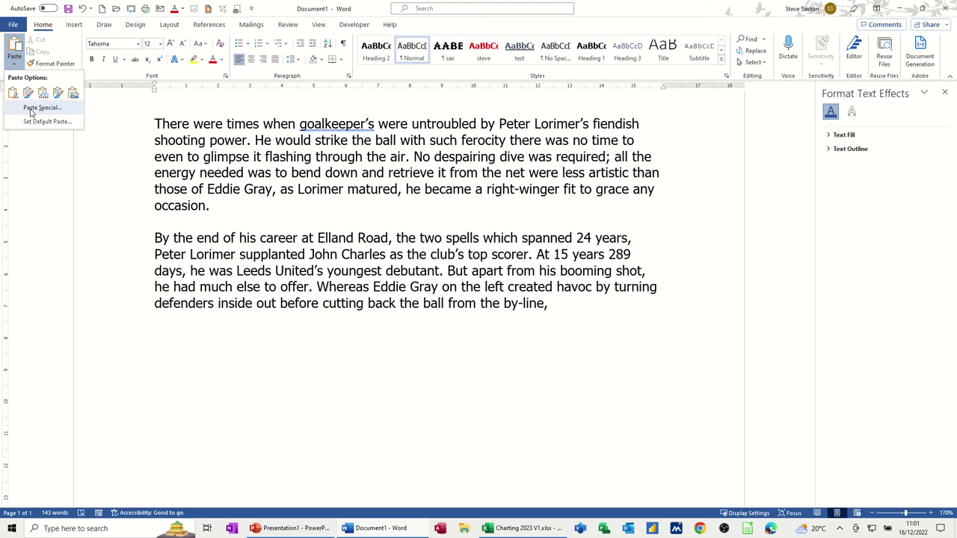
{"action": "left_click", "coordinate": [33, 109]}
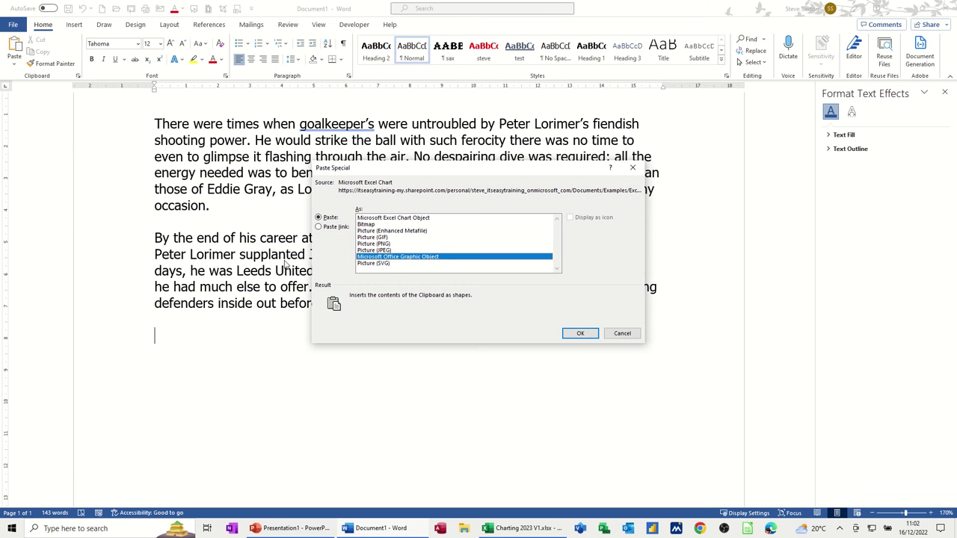
{"action": "left_click", "coordinate": [319, 228]}
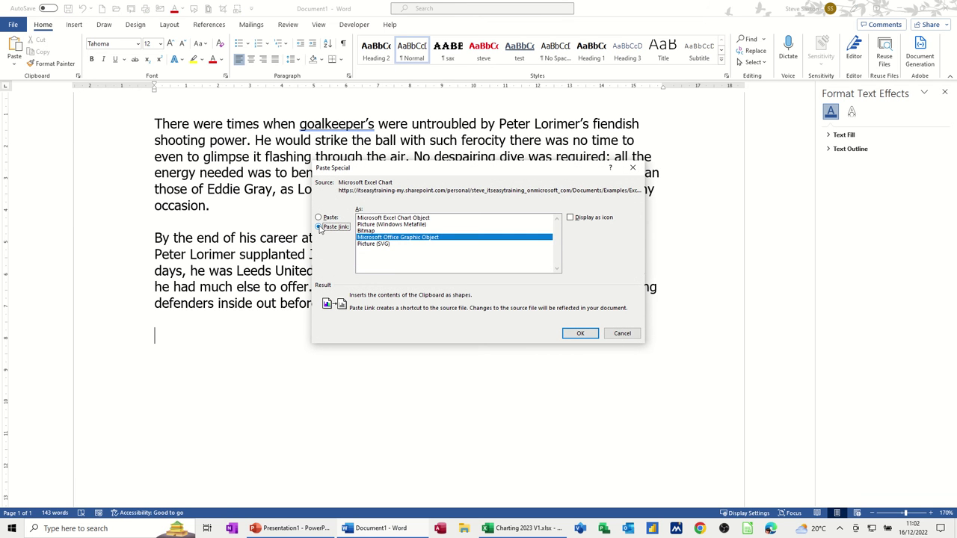
{"action": "left_click", "coordinate": [377, 218]}
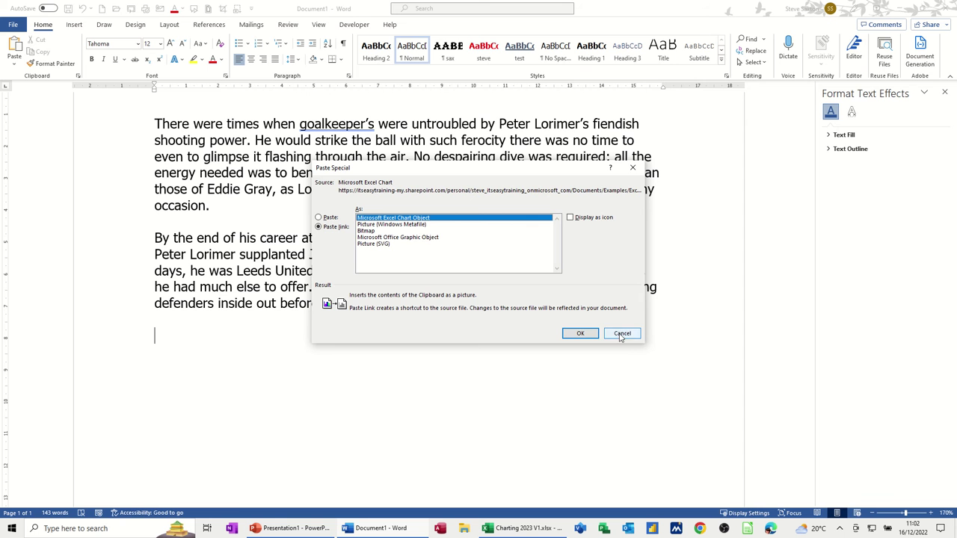
{"action": "left_click", "coordinate": [579, 334]}
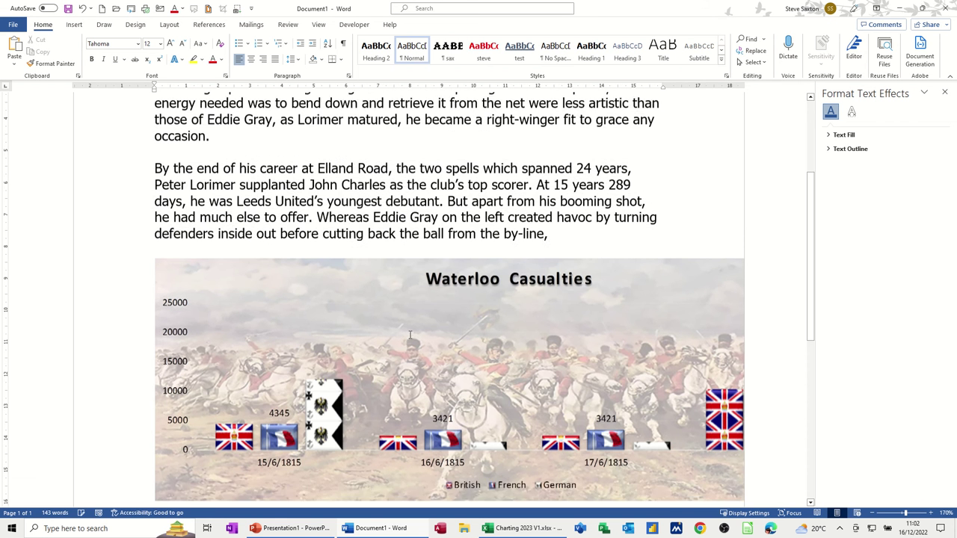
{"action": "left_click", "coordinate": [537, 284]}
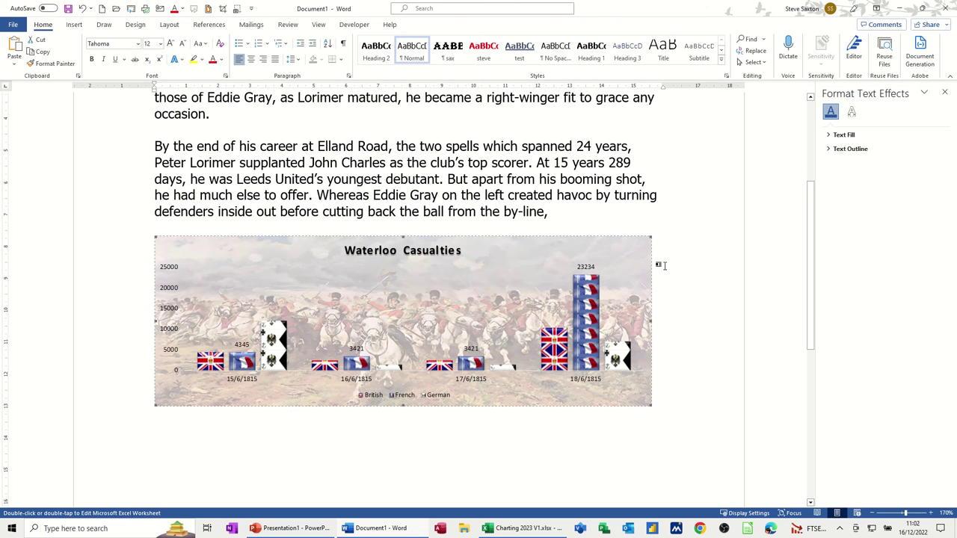
Step: Paste the copied Waterloo Casualties chart as a regular chart between the two paragraphs, with a blank line below it
{"action": "left_click", "coordinate": [245, 127]}
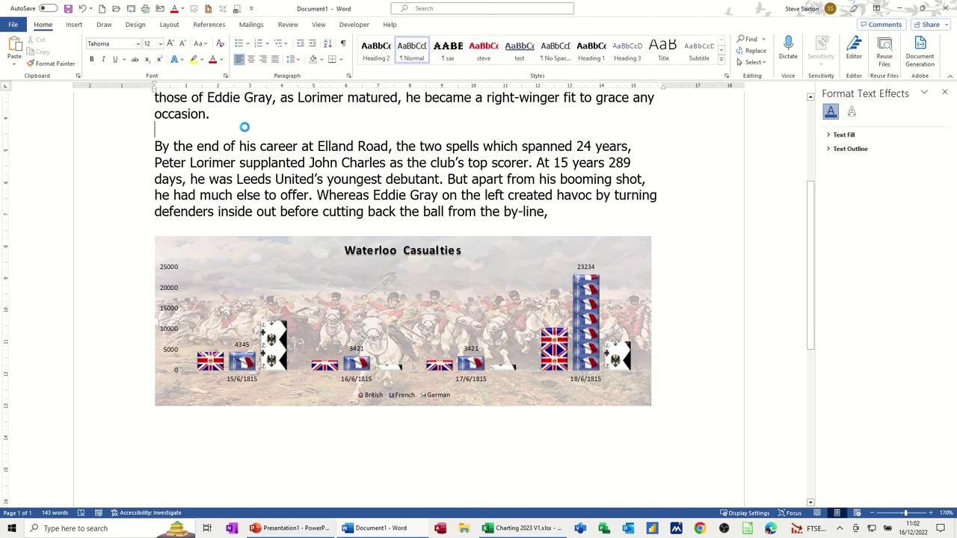
{"action": "key", "text": "ctrl+v"}
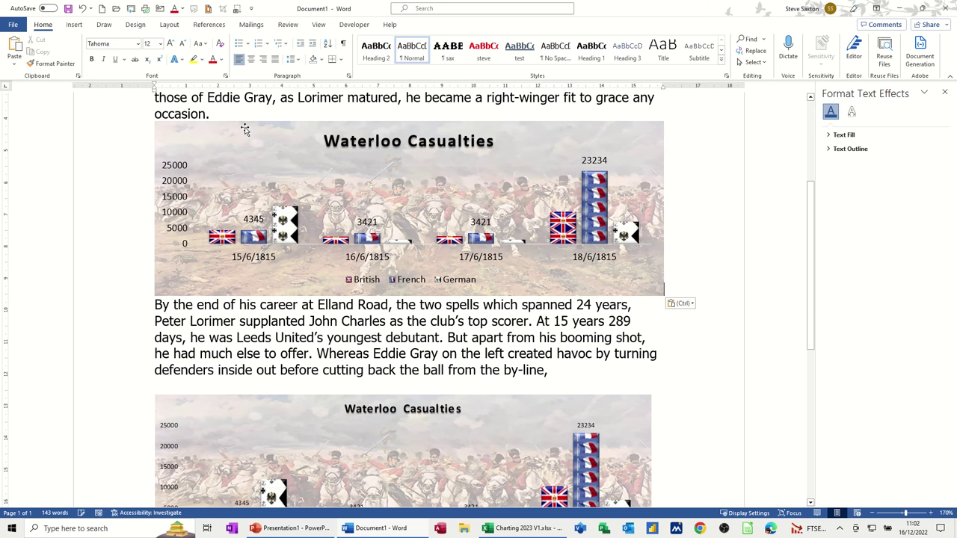
{"action": "left_click", "coordinate": [621, 142]}
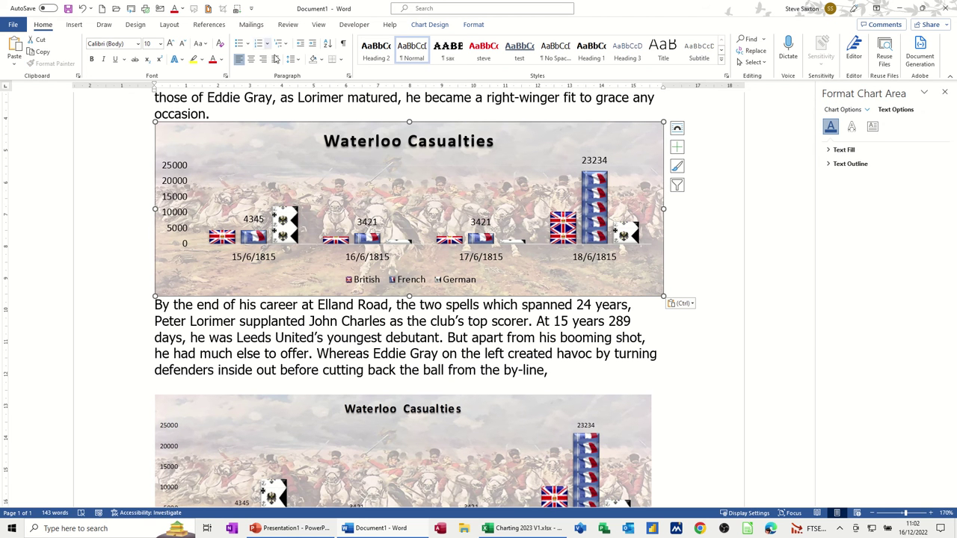
{"action": "left_click", "coordinate": [673, 289]}
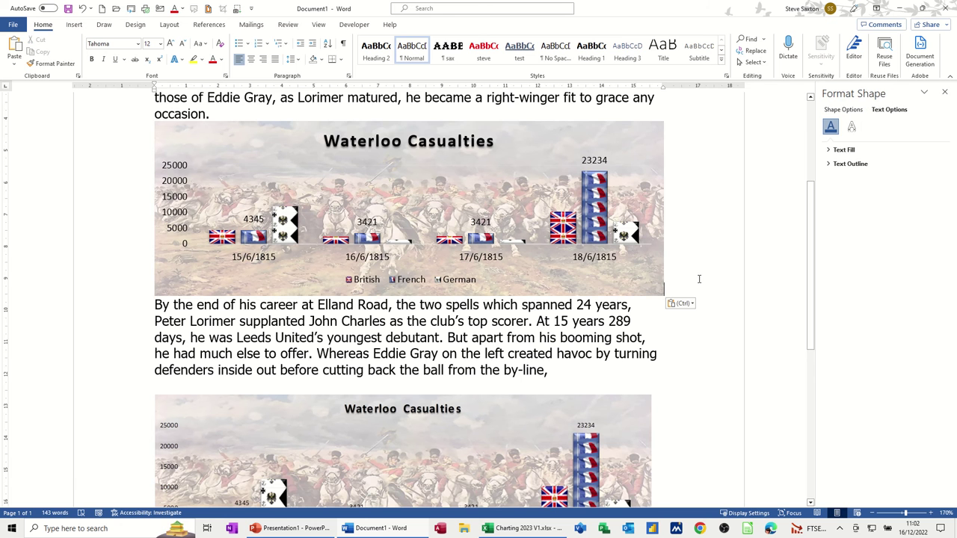
{"action": "scroll", "coordinate": [573, 388], "scroll_direction": "down", "scroll_amount": 3}
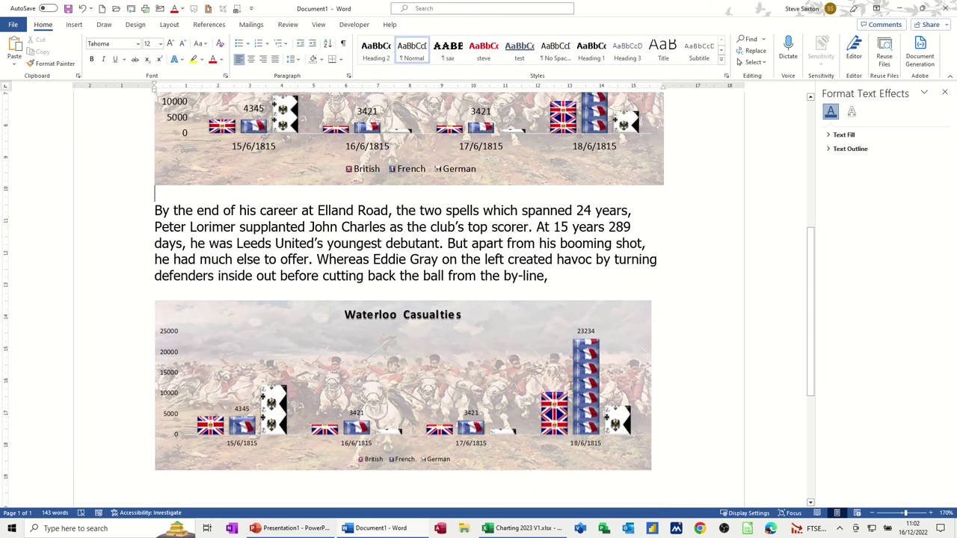
Step: Switch to the Charting 2023 V1.xlsx workbook in Excel and clear the British, French and German figures for 18/6/1815 in E3:E5
{"action": "left_click", "coordinate": [560, 336]}
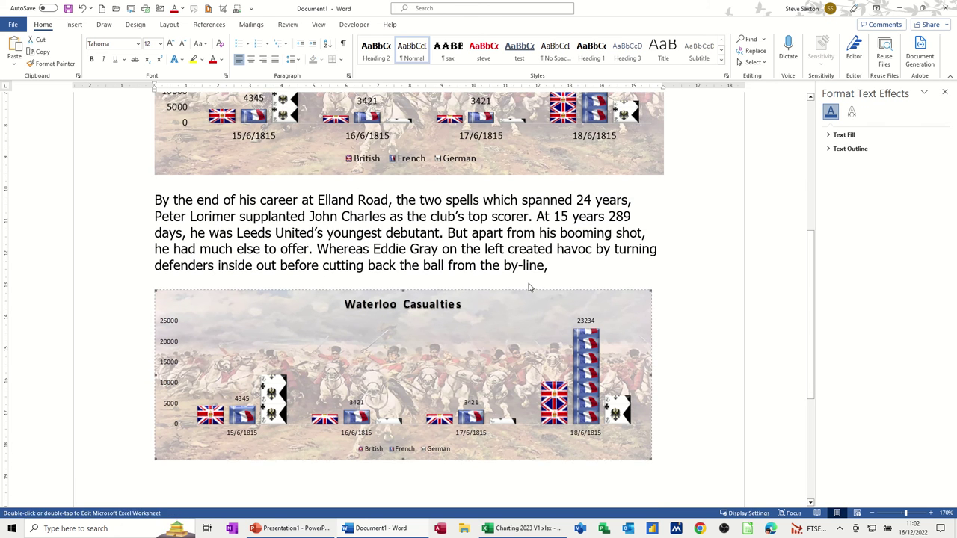
{"action": "scroll", "coordinate": [560, 374], "scroll_direction": "down", "scroll_amount": 2}
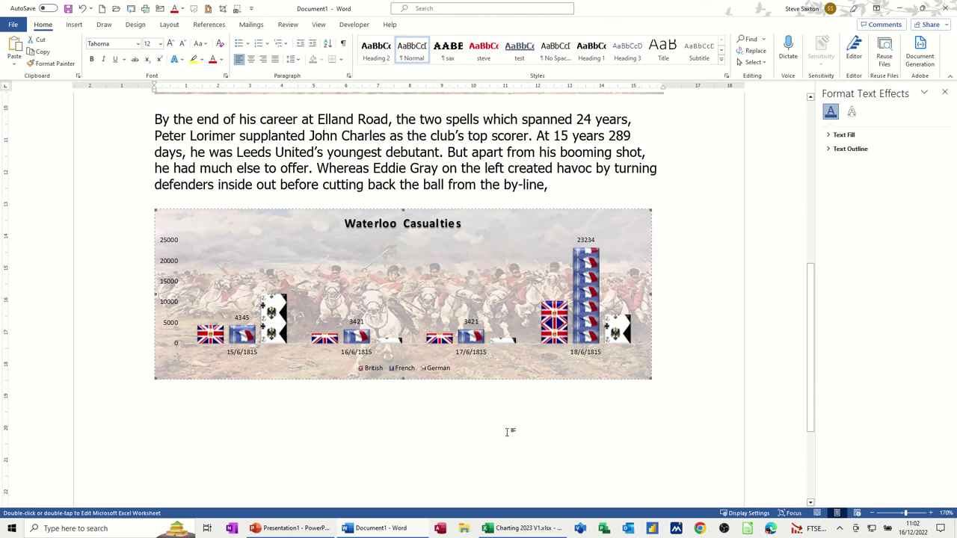
{"action": "left_click", "coordinate": [506, 530]}
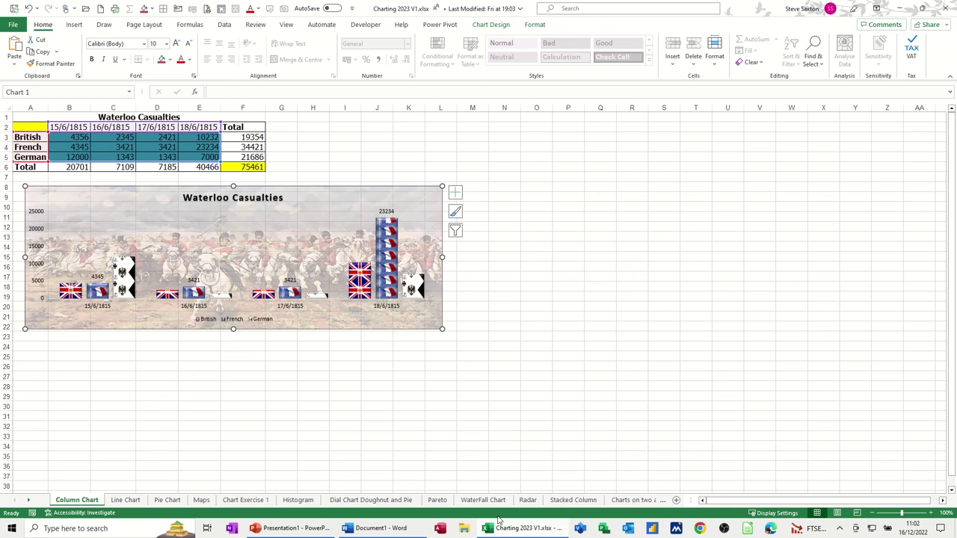
{"action": "left_click_drag", "start_coordinate": [198, 138], "coordinate": [199, 154]}
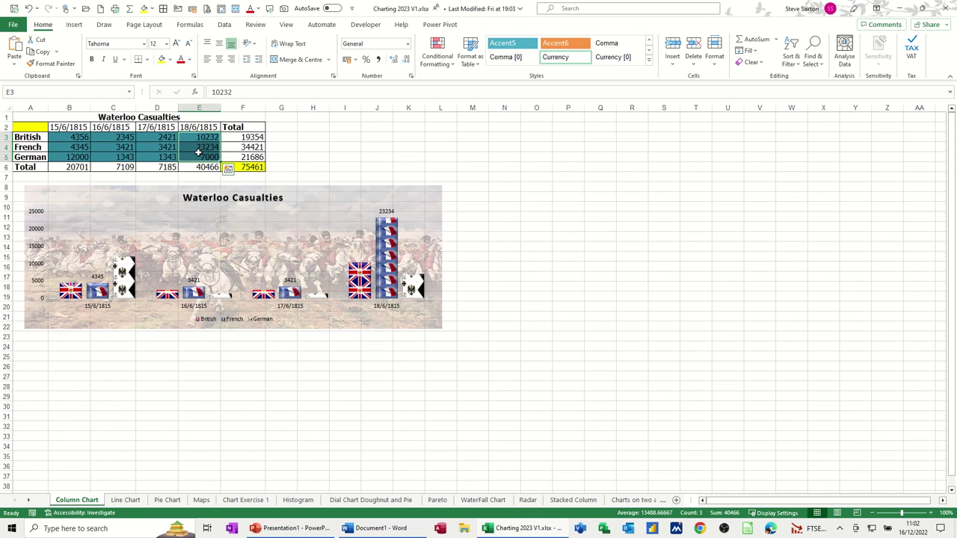
{"action": "key", "text": "Delete"}
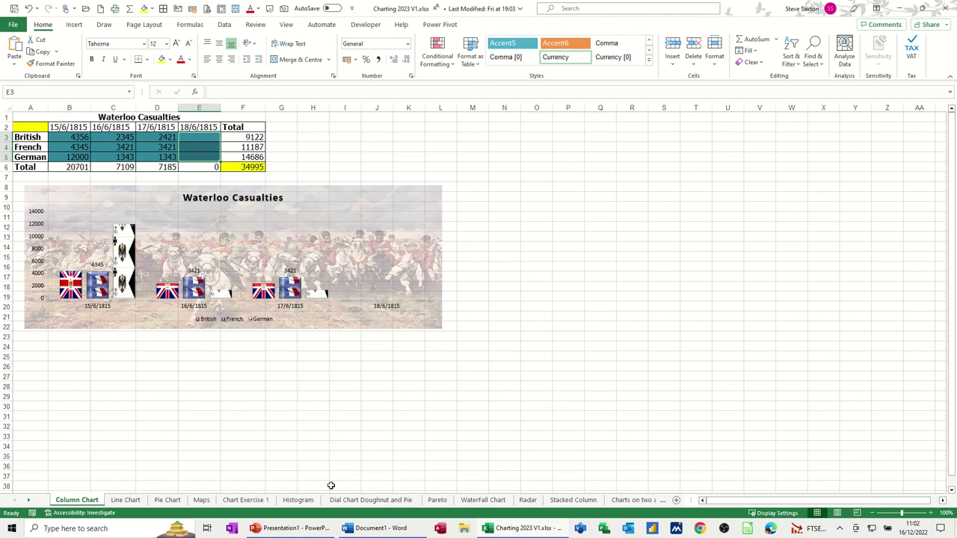
Step: Return to the Word document and examine how both Waterloo Casualties charts show the 18/6/1815 data
{"action": "left_click", "coordinate": [372, 533]}
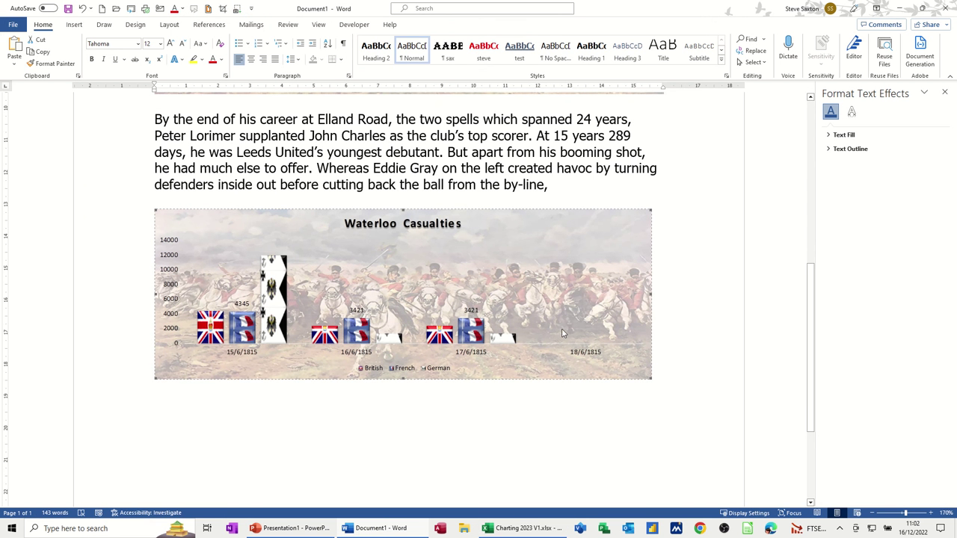
{"action": "scroll", "coordinate": [563, 333], "scroll_direction": "up", "scroll_amount": 3}
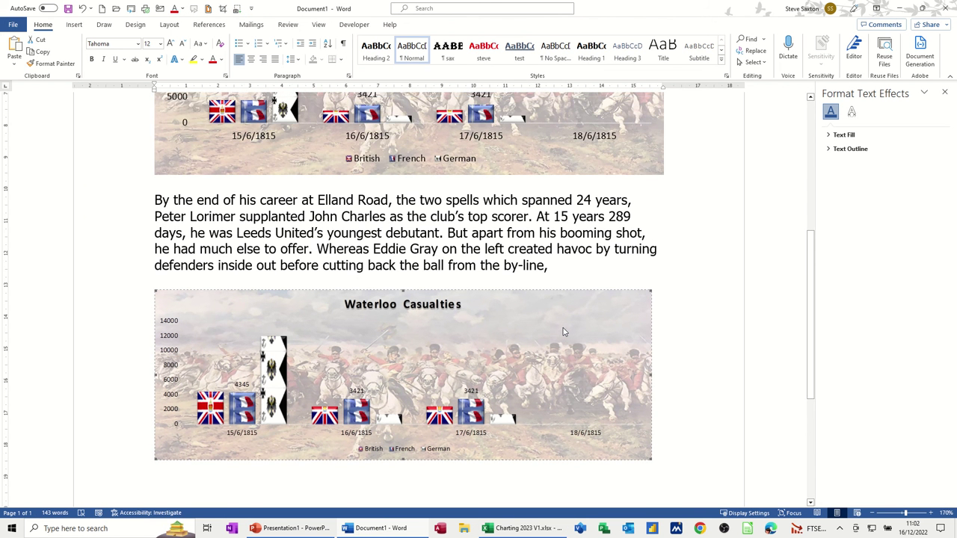
{"action": "scroll", "coordinate": [564, 332], "scroll_direction": "down", "scroll_amount": 1}
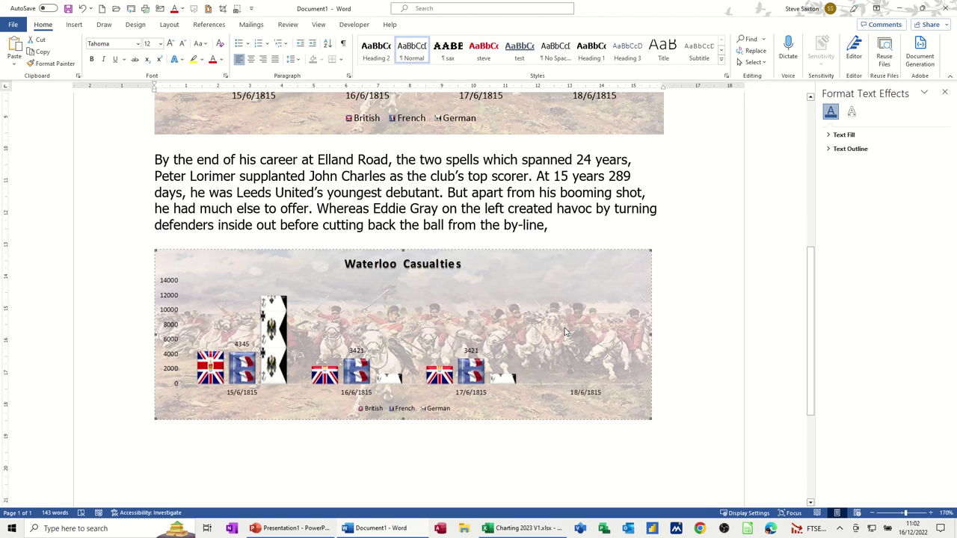
{"action": "scroll", "coordinate": [566, 332], "scroll_direction": "down", "scroll_amount": 3}
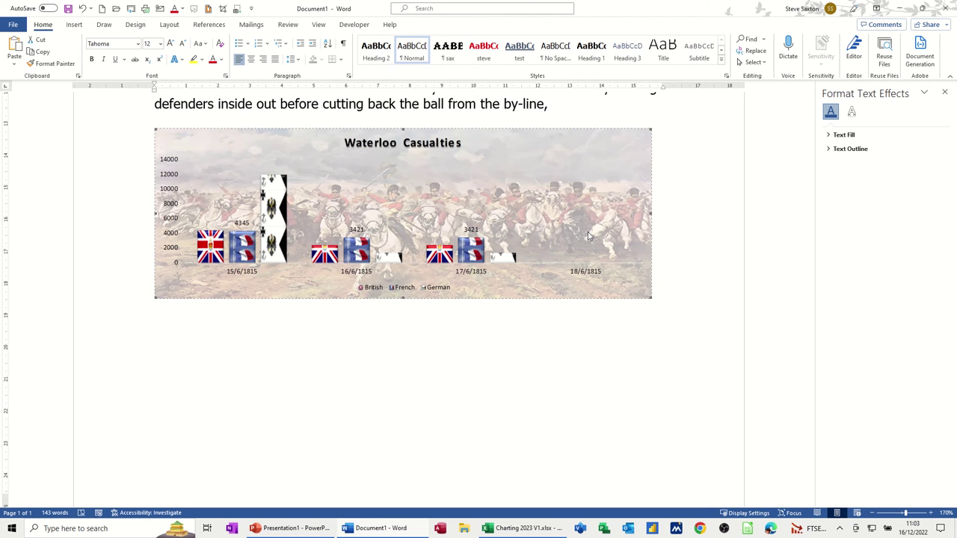
{"action": "scroll", "coordinate": [588, 237], "scroll_direction": "up", "scroll_amount": 5}
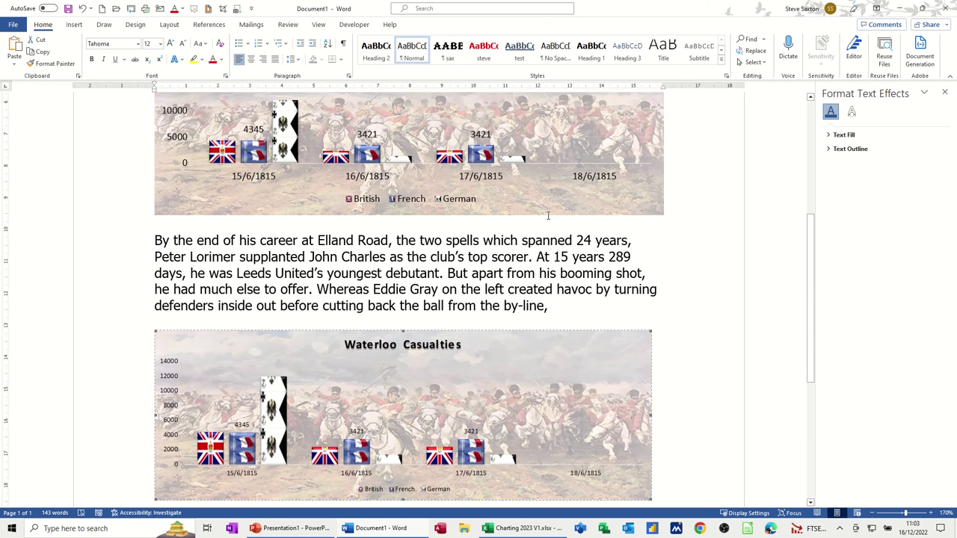
{"action": "scroll", "coordinate": [561, 172], "scroll_direction": "up", "scroll_amount": 2}
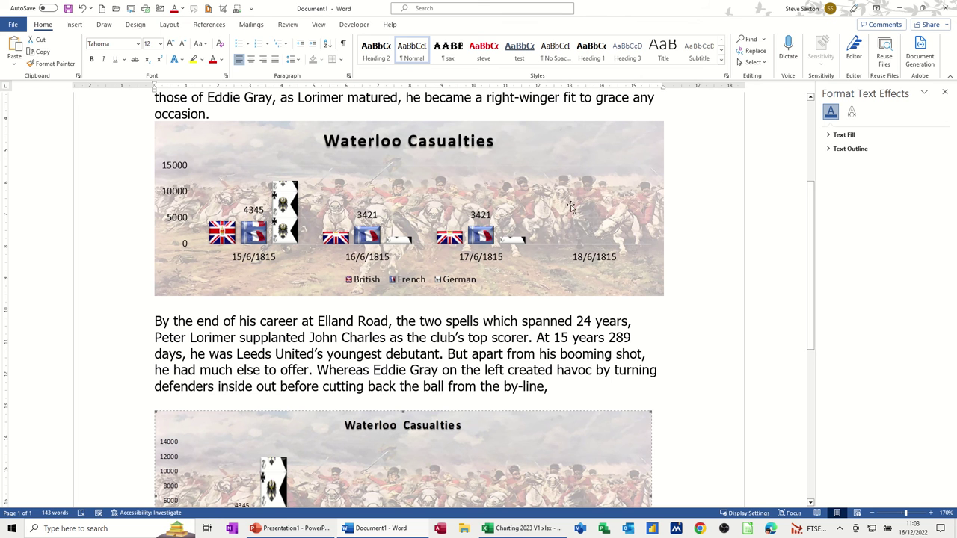
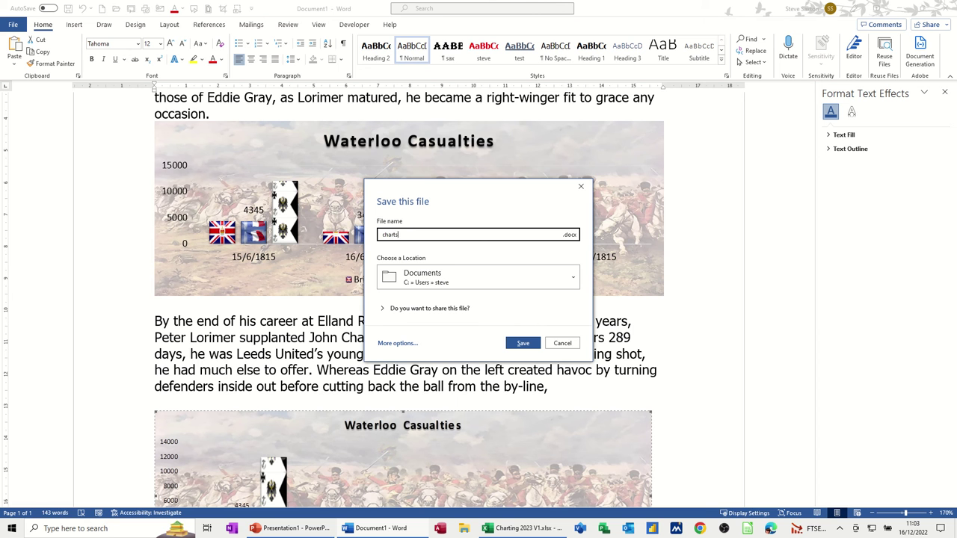
Step: Save the Word document as charts 2022 in the Documents folder and close it
{"action": "type", "text": "022"}
{"action": "key", "text": "Return"}
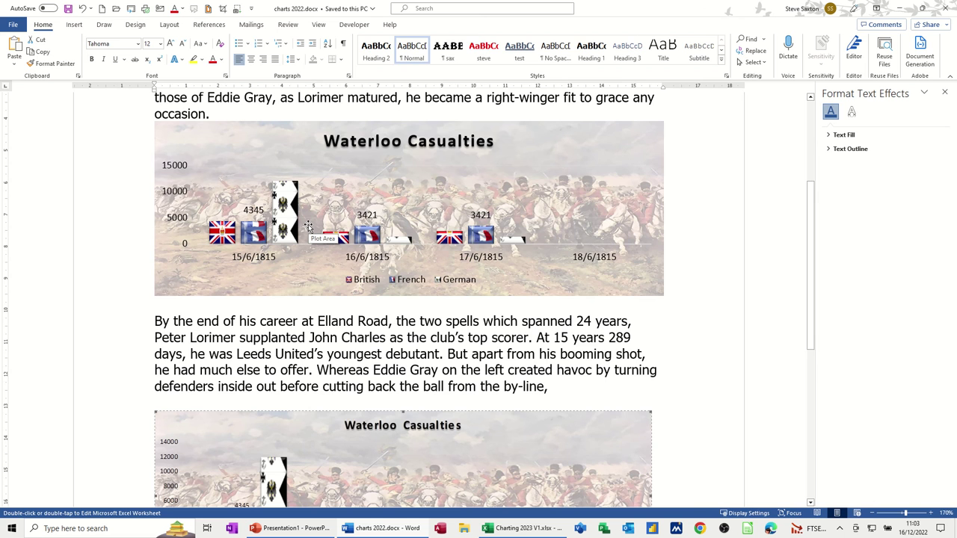
{"action": "key", "text": "ctrl+w"}
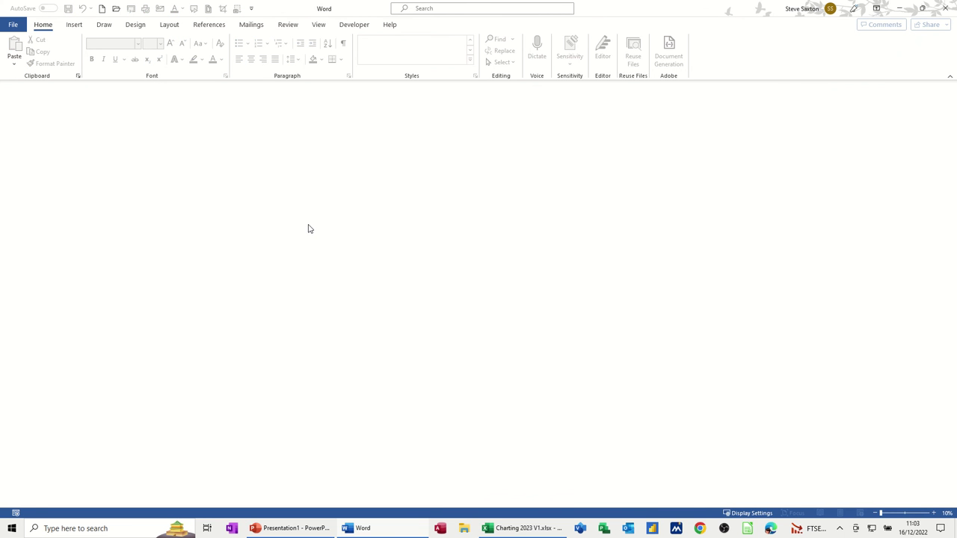
Step: In the Excel workbook, enter the 18/6/1815 casualties as 3456 for British, 4556 for French and 454 for German
{"action": "left_click", "coordinate": [512, 527]}
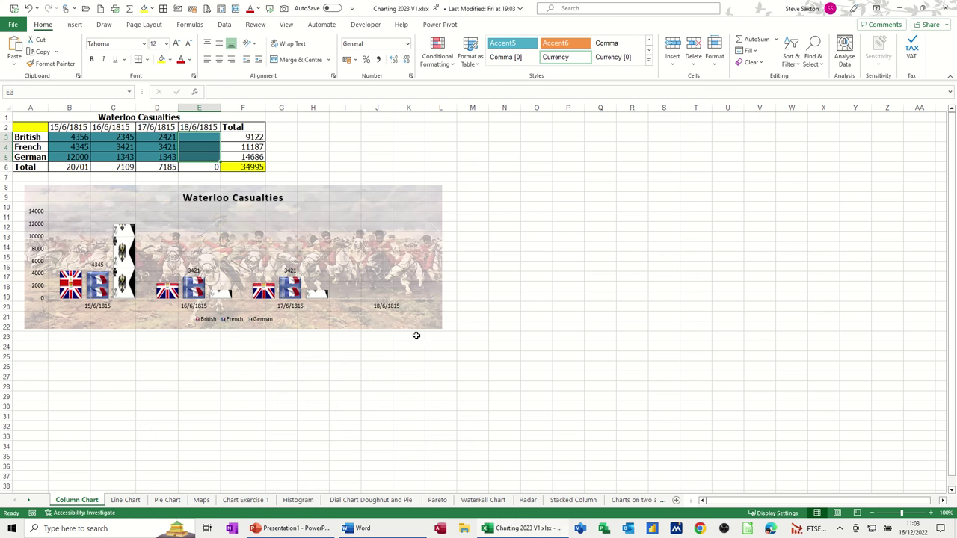
{"action": "left_click", "coordinate": [201, 138]}
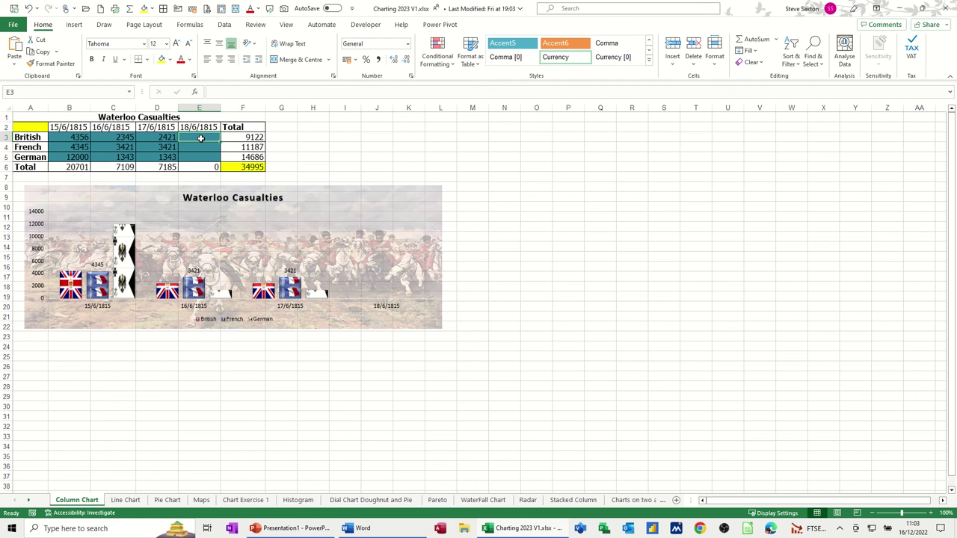
{"action": "type", "text": "3456"}
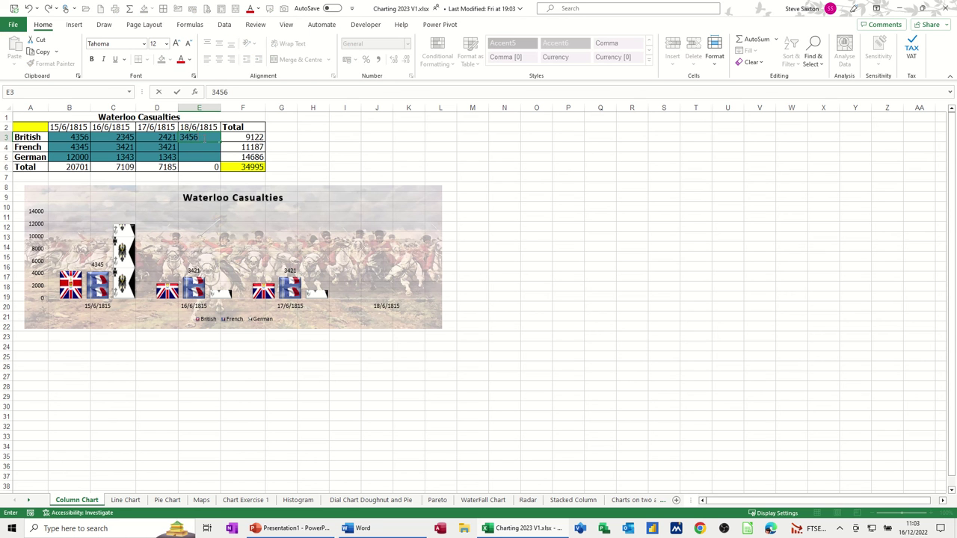
{"action": "left_click", "coordinate": [196, 147]}
{"action": "type", "text": "4556"}
{"action": "left_click", "coordinate": [198, 157]}
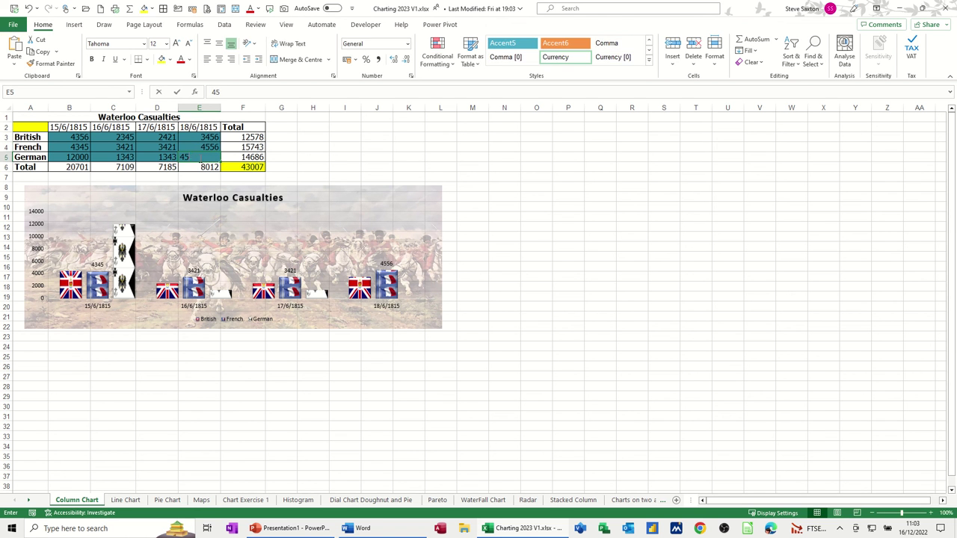
{"action": "type", "text": "454"}
{"action": "left_click", "coordinate": [172, 148]}
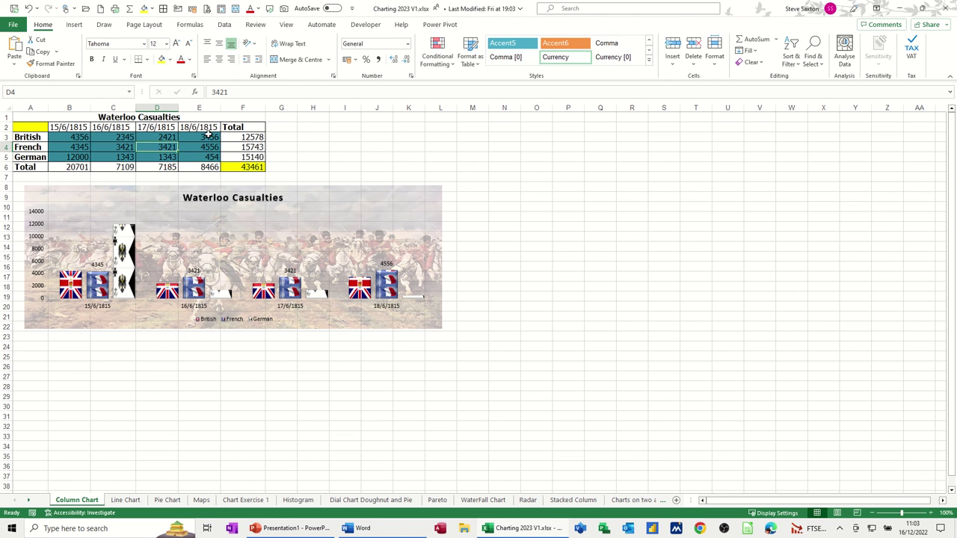
Step: Reopen charts 2022.docx in Word, updating it from the linked files, and compare the 18/6/1815 columns of the two charts
{"action": "left_click", "coordinate": [365, 529]}
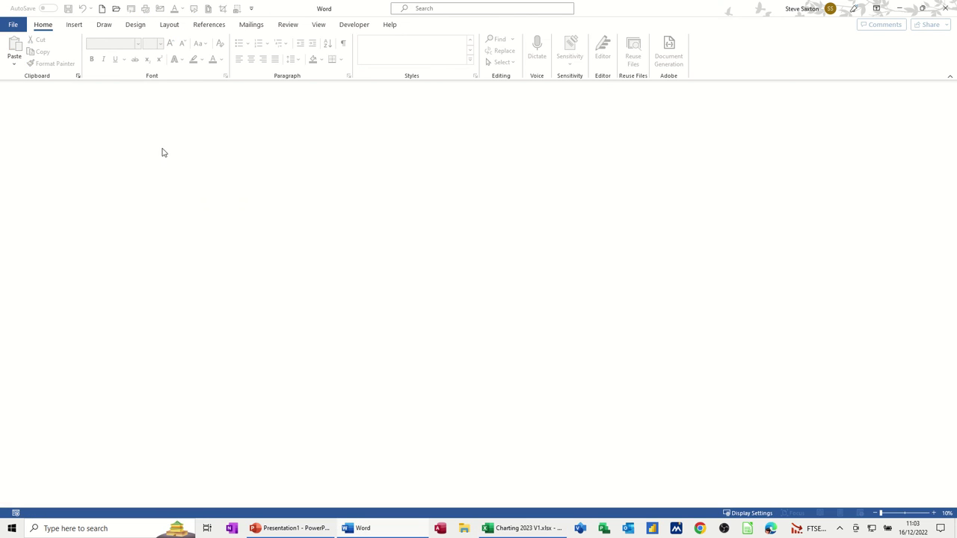
{"action": "left_click", "coordinate": [13, 25]}
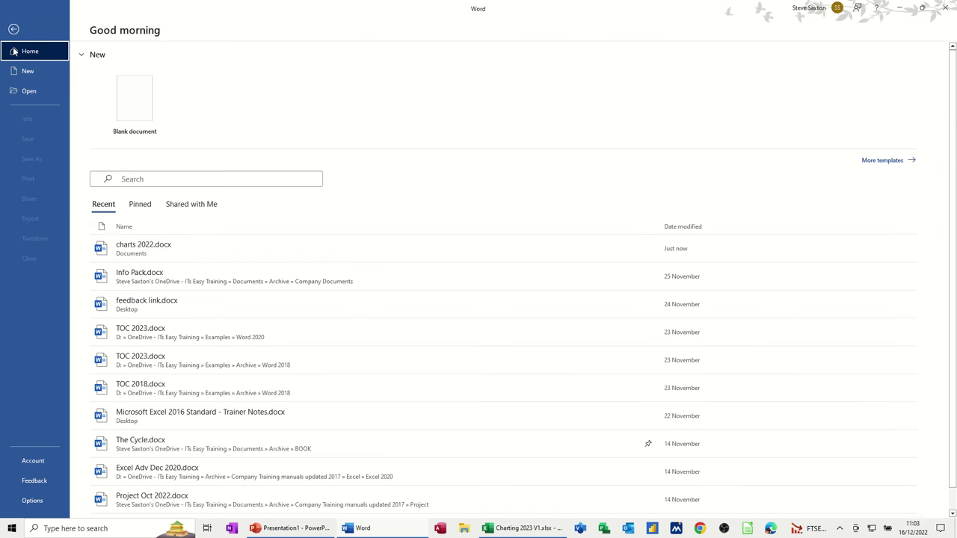
{"action": "left_click", "coordinate": [125, 252]}
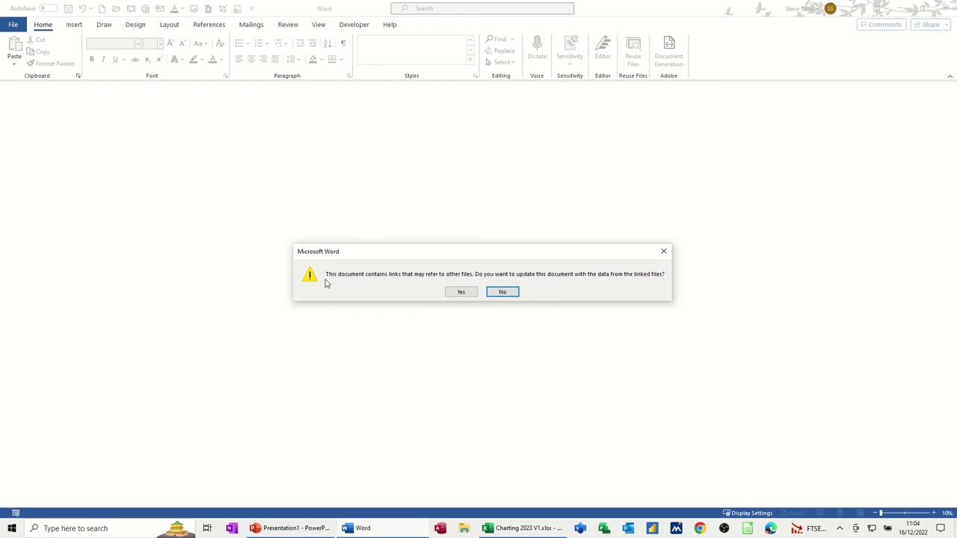
{"action": "left_click", "coordinate": [462, 292]}
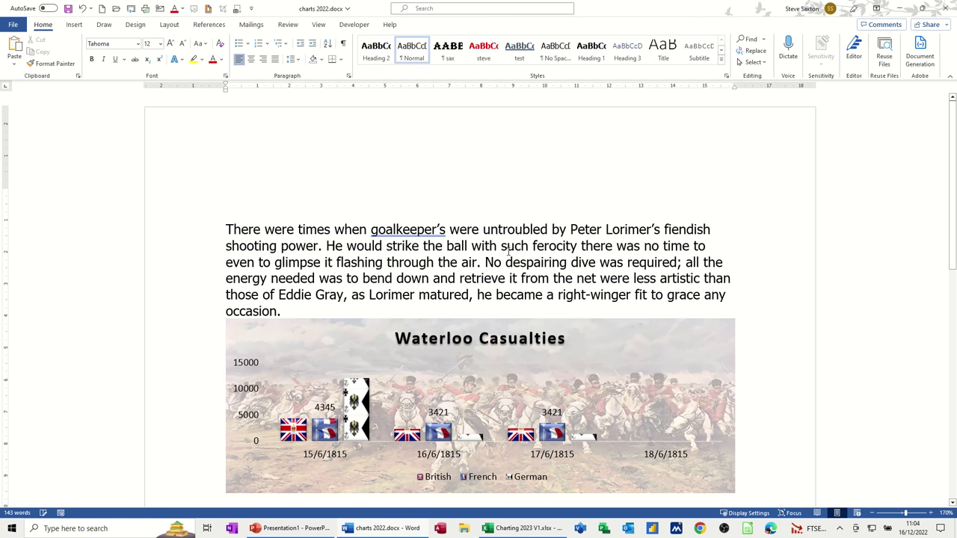
{"action": "scroll", "coordinate": [506, 271], "scroll_direction": "down", "scroll_amount": 8}
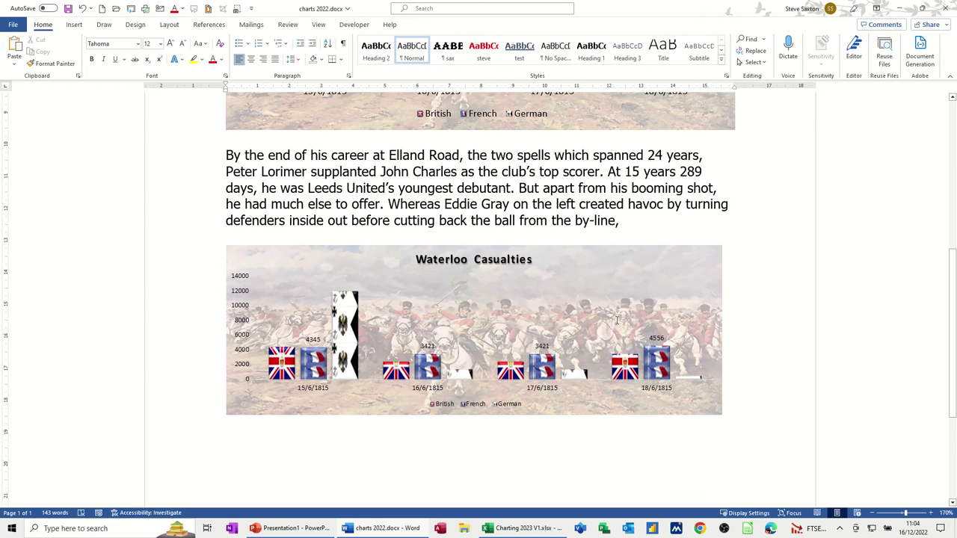
{"action": "scroll", "coordinate": [620, 351], "scroll_direction": "up", "scroll_amount": 4}
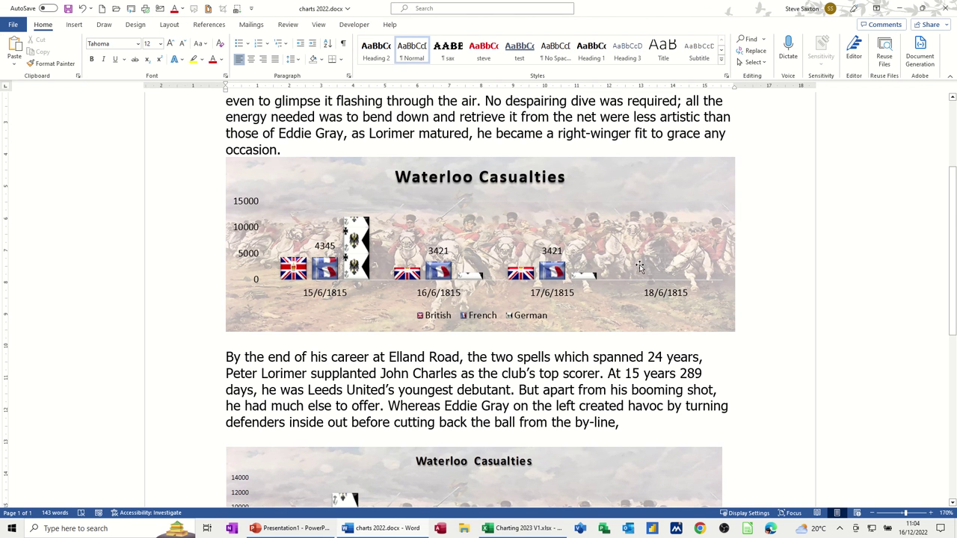
{"action": "scroll", "coordinate": [481, 316], "scroll_direction": "down", "scroll_amount": 3}
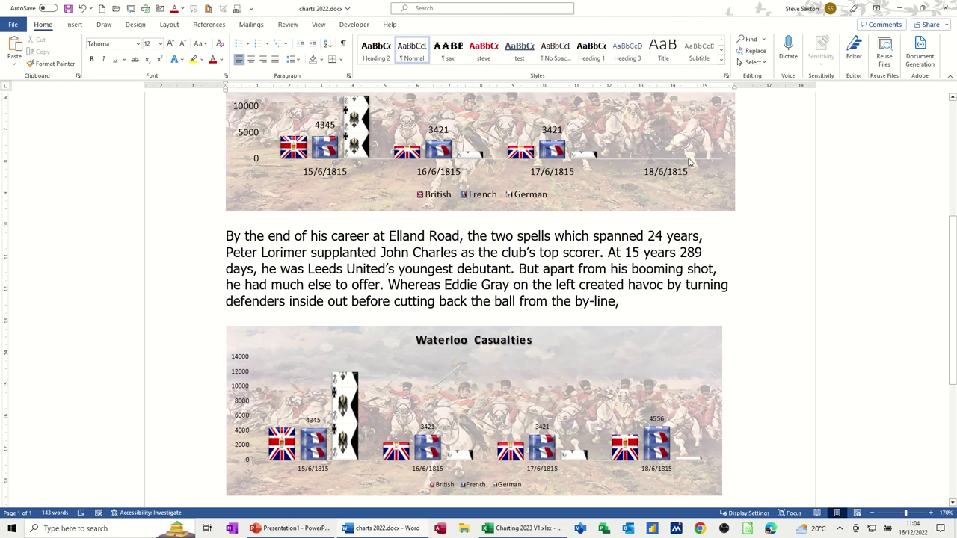
{"action": "left_click", "coordinate": [702, 336]}
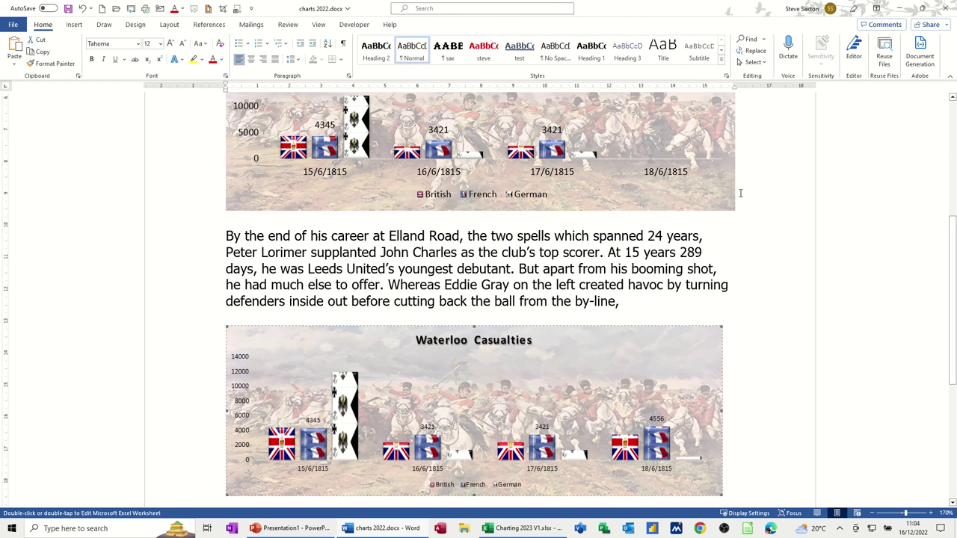
Step: Delete the regular chart between the two paragraphs together with the extra blank line it leaves
{"action": "left_click", "coordinate": [710, 174]}
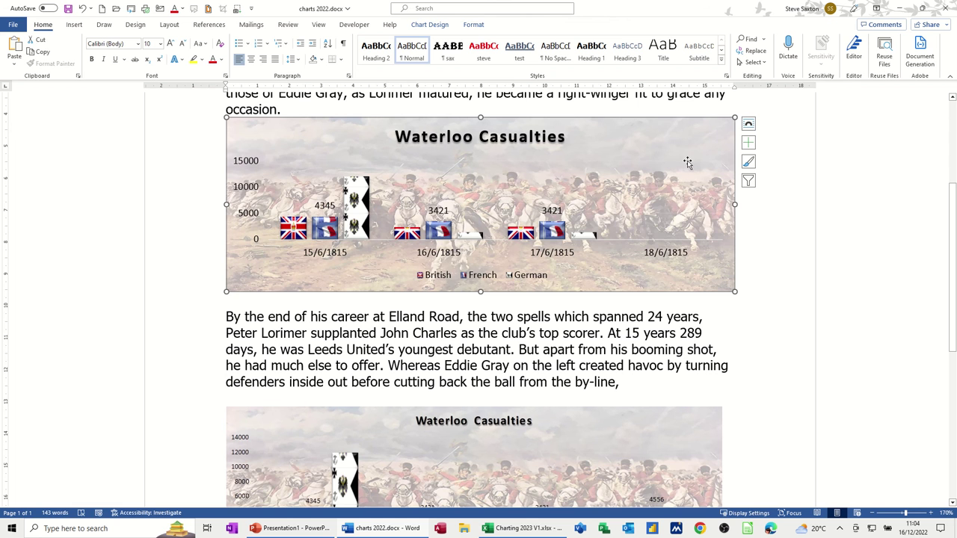
{"action": "key", "text": "Delete"}
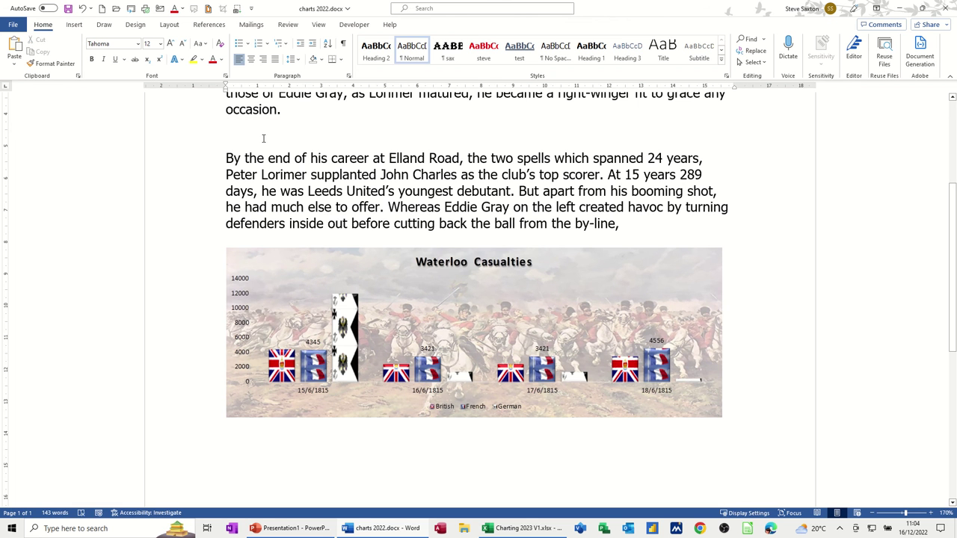
{"action": "key", "text": "Delete"}
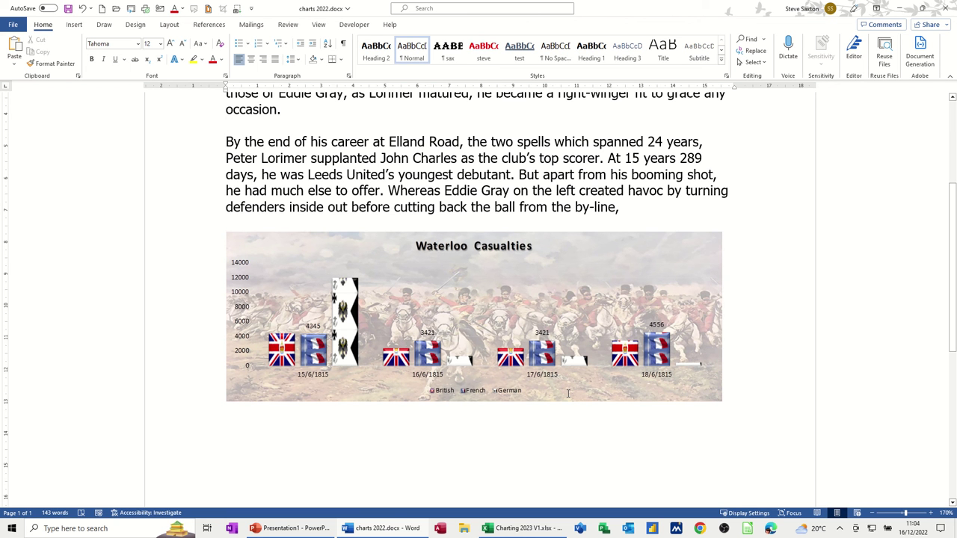
Step: Save the document as a Word Template (*.dotx) named charts 2022 in Custom Office Templates and close it
{"action": "left_click", "coordinate": [13, 27]}
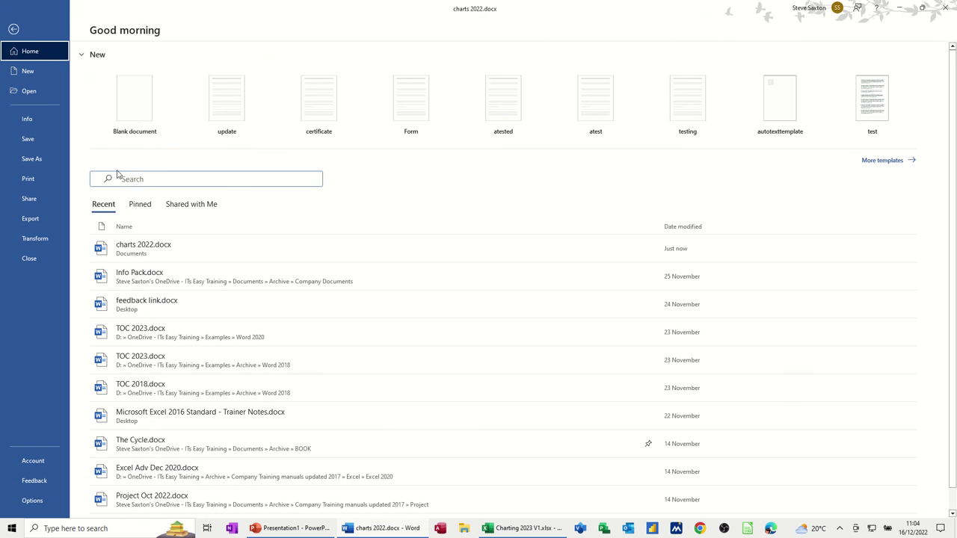
{"action": "left_click", "coordinate": [31, 158]}
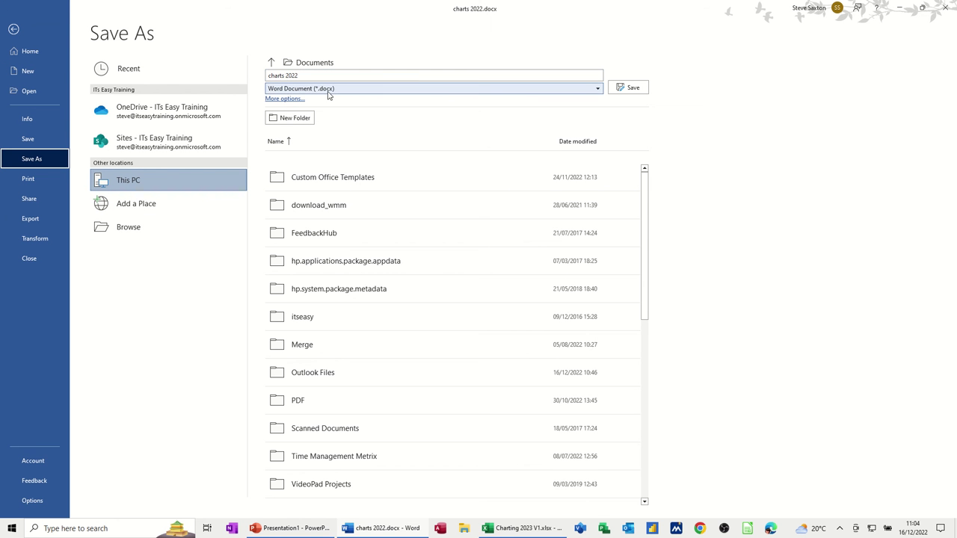
{"action": "left_click", "coordinate": [598, 91]}
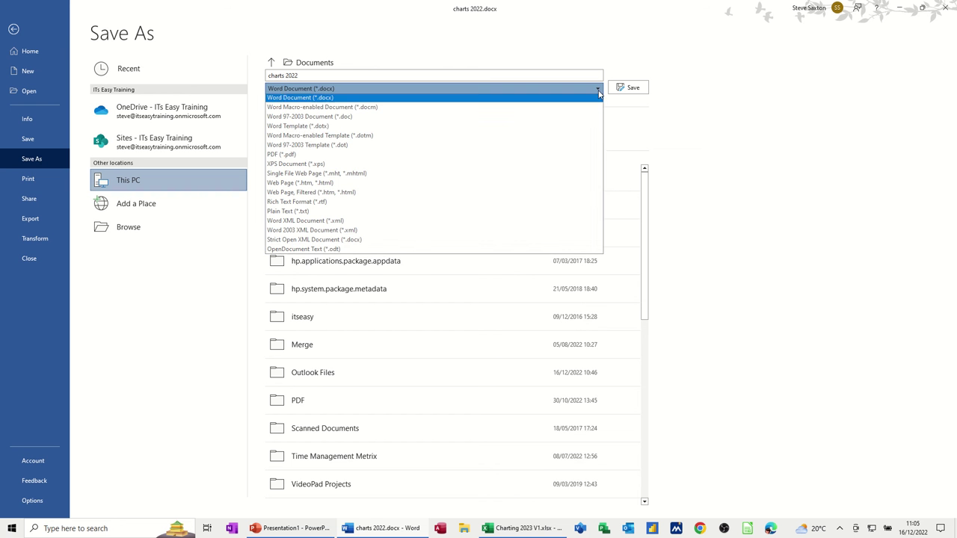
{"action": "left_click", "coordinate": [274, 129]}
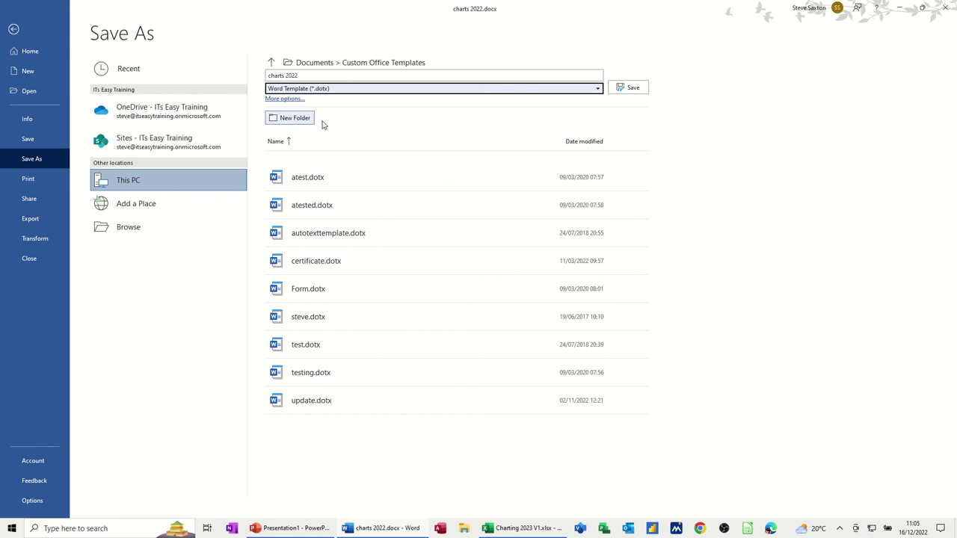
{"action": "left_click", "coordinate": [631, 87]}
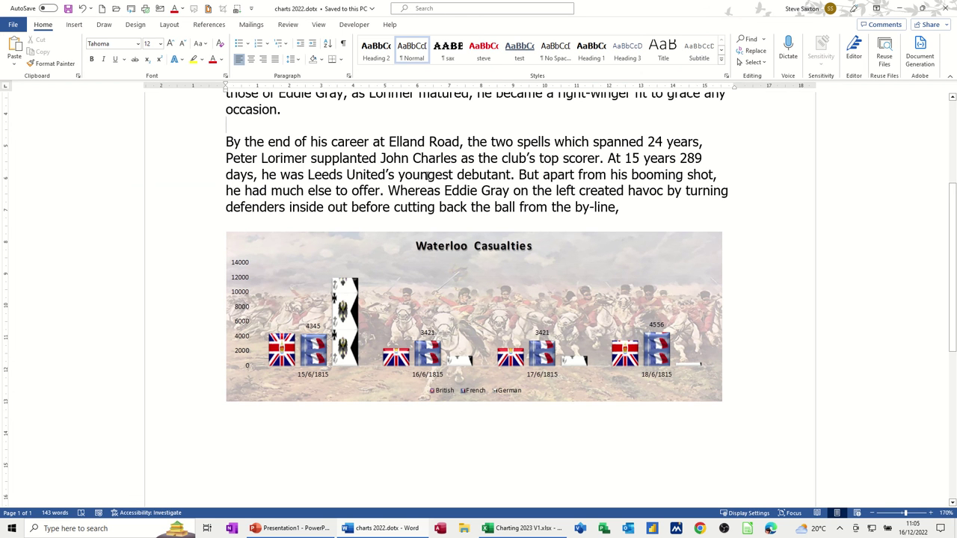
{"action": "key", "text": "ctrl+w"}
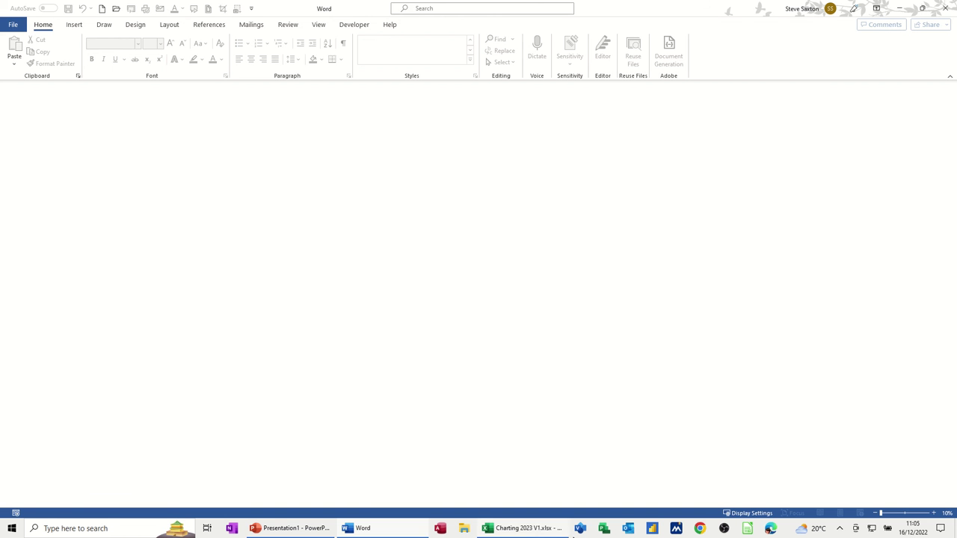
Step: Switch to the Charting 2023 V1.xlsx workbook in Excel and clear the British, French and German casualties for 18/6/1815
{"action": "left_click", "coordinate": [528, 529]}
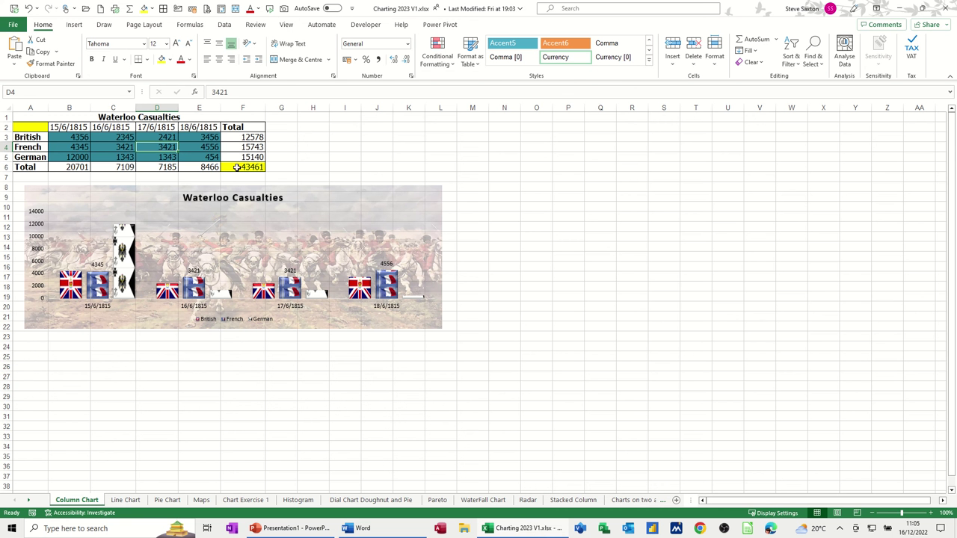
{"action": "left_click_drag", "start_coordinate": [191, 138], "coordinate": [191, 158]}
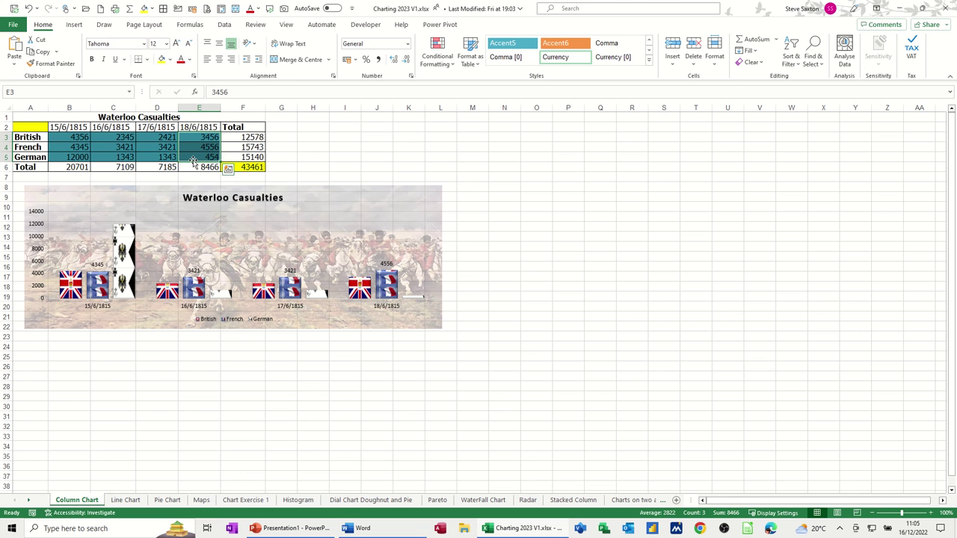
{"action": "key", "text": "Delete"}
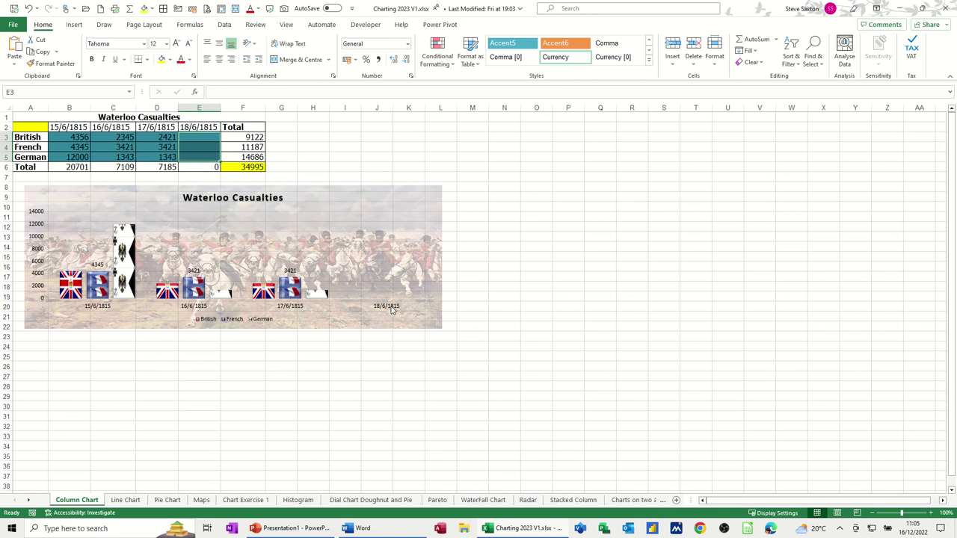
Step: Switch to Word, create a new document from the personal template charts 2022 with its links updated, and check the chart's 18/6/1815 columns
{"action": "left_click", "coordinate": [370, 533]}
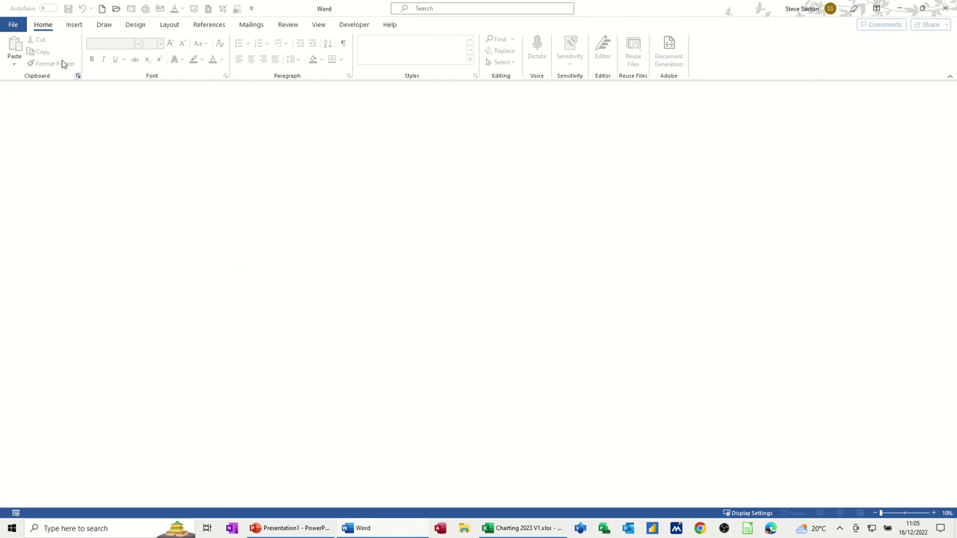
{"action": "left_click", "coordinate": [13, 24]}
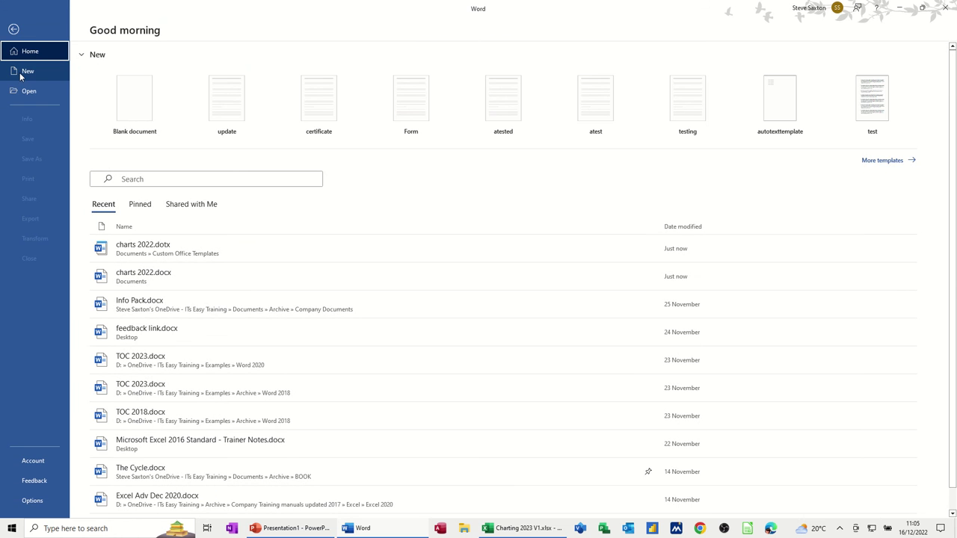
{"action": "left_click", "coordinate": [23, 73]}
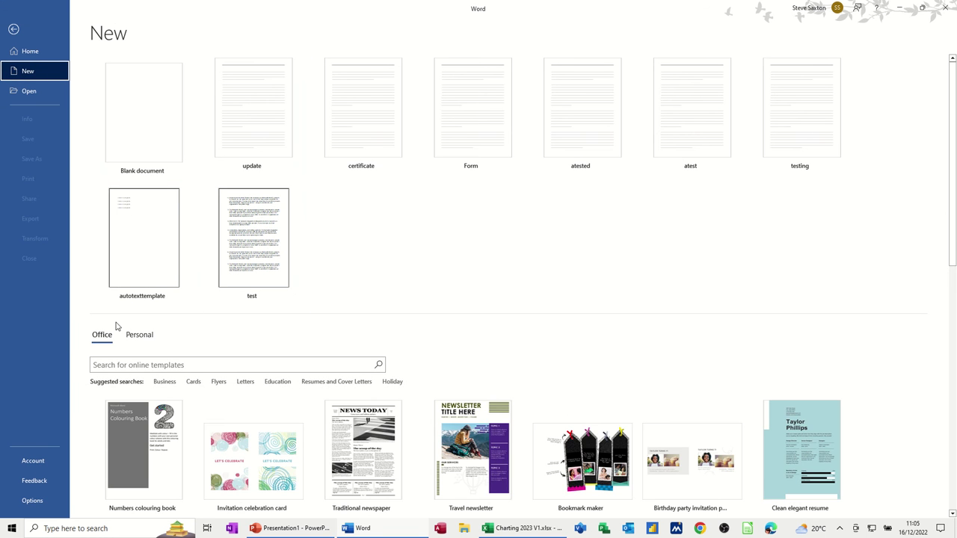
{"action": "left_click", "coordinate": [139, 335]}
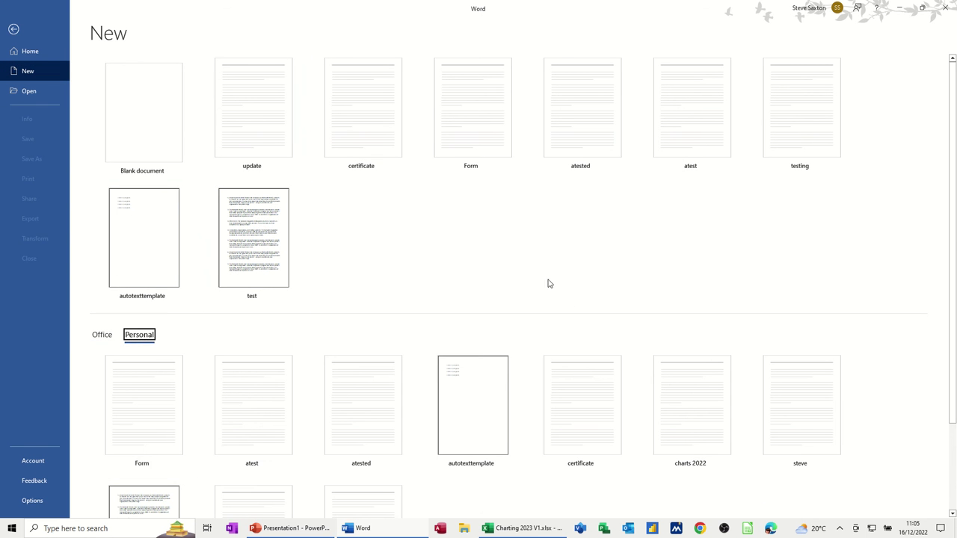
{"action": "scroll", "coordinate": [548, 284], "scroll_direction": "down", "scroll_amount": 2}
{"action": "scroll", "coordinate": [463, 415], "scroll_direction": "down", "scroll_amount": 1}
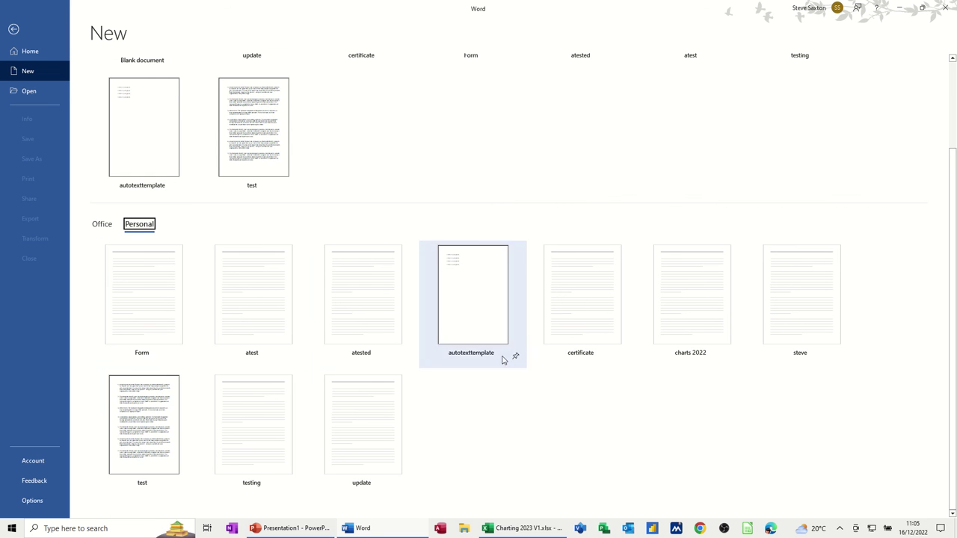
{"action": "left_click", "coordinate": [677, 308]}
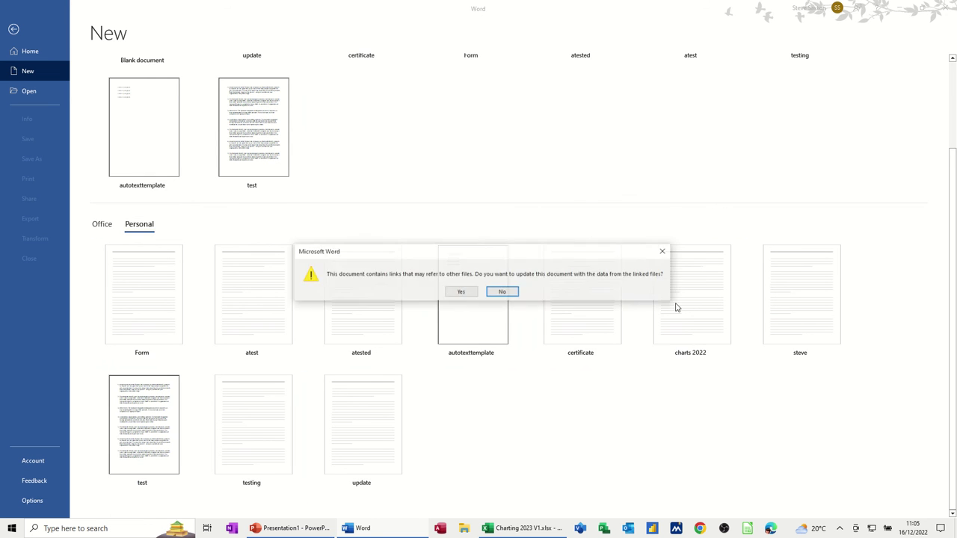
{"action": "left_click", "coordinate": [462, 292]}
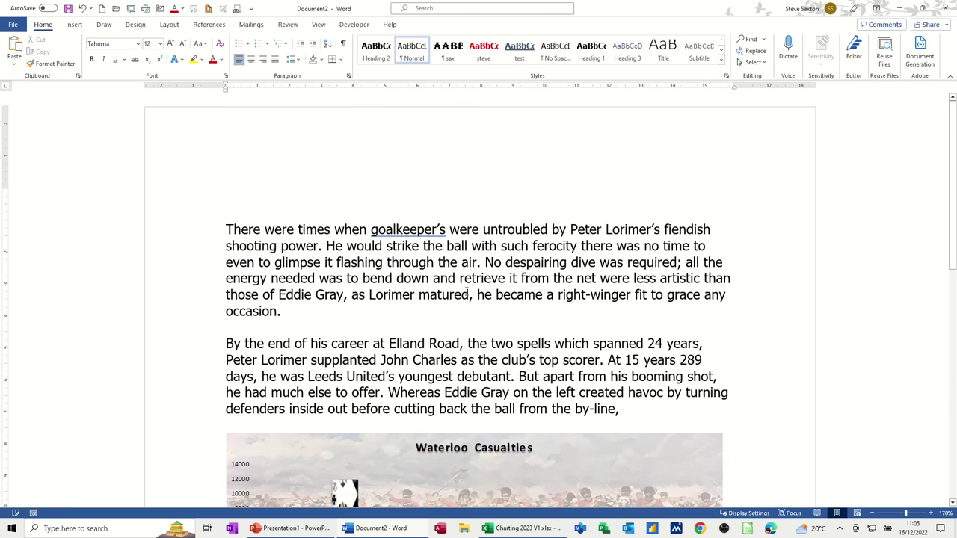
{"action": "scroll", "coordinate": [540, 277], "scroll_direction": "down", "scroll_amount": 3}
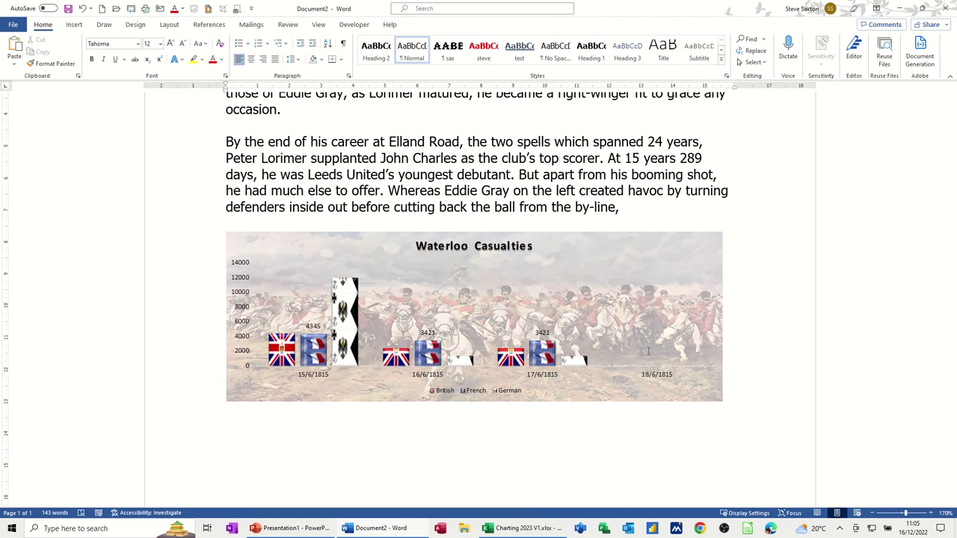
{"action": "scroll", "coordinate": [649, 351], "scroll_direction": "up", "scroll_amount": 3}
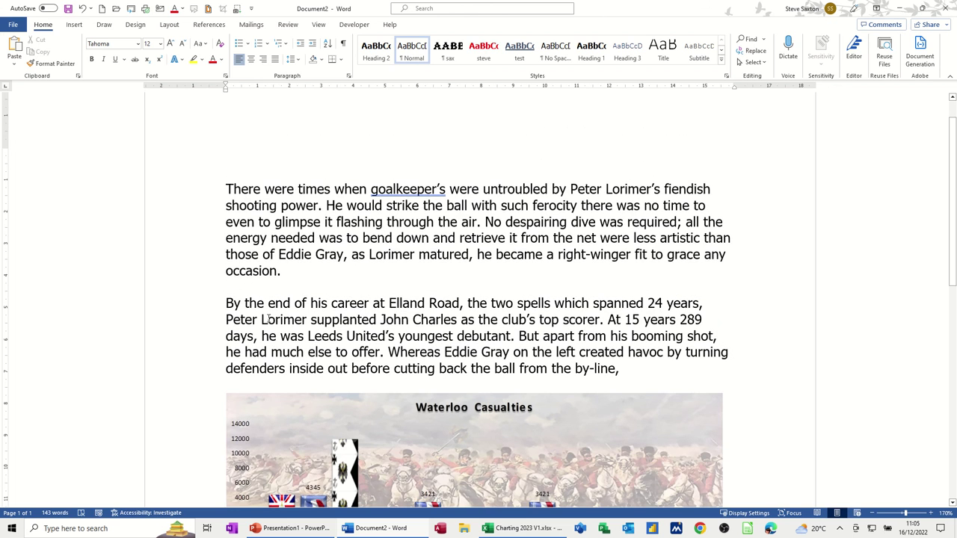